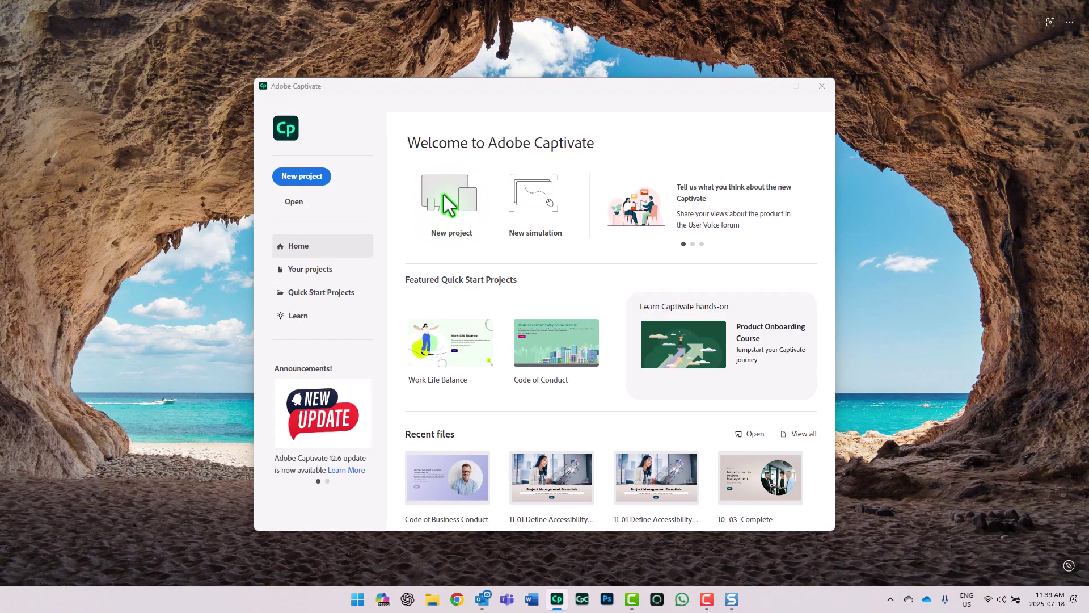
# Create a new project and add a slide video block to its blank slide.
pyautogui.click(448, 204)
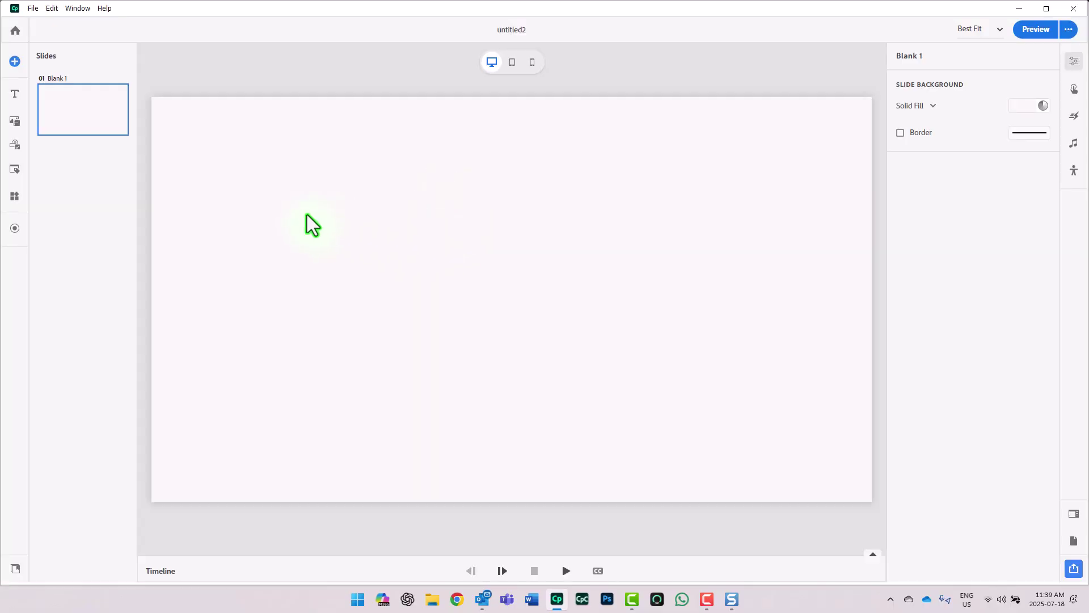
pyautogui.click(15, 123)
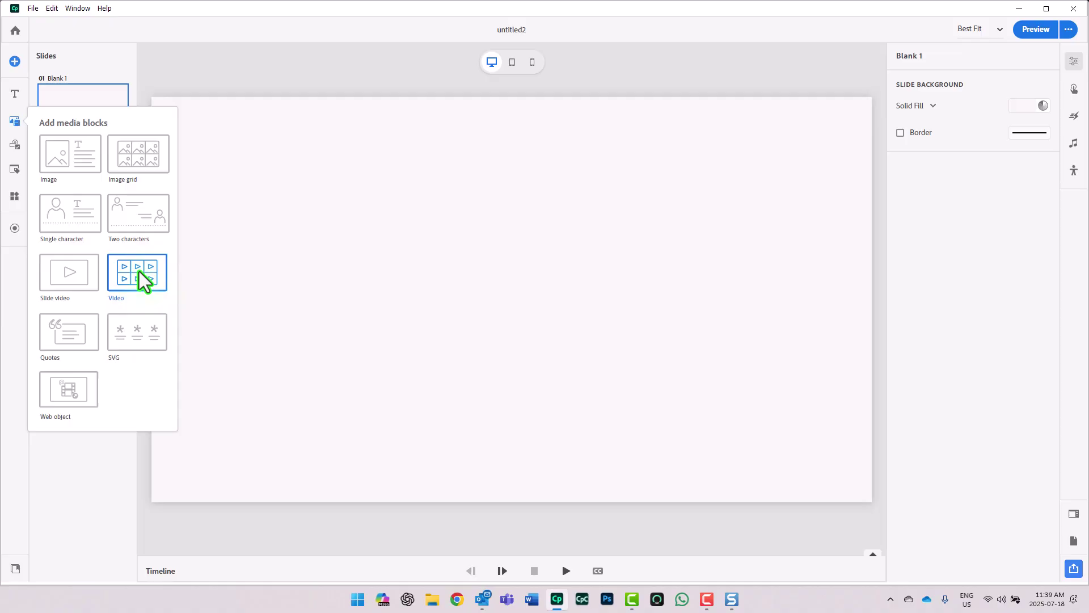
pyautogui.click(72, 271)
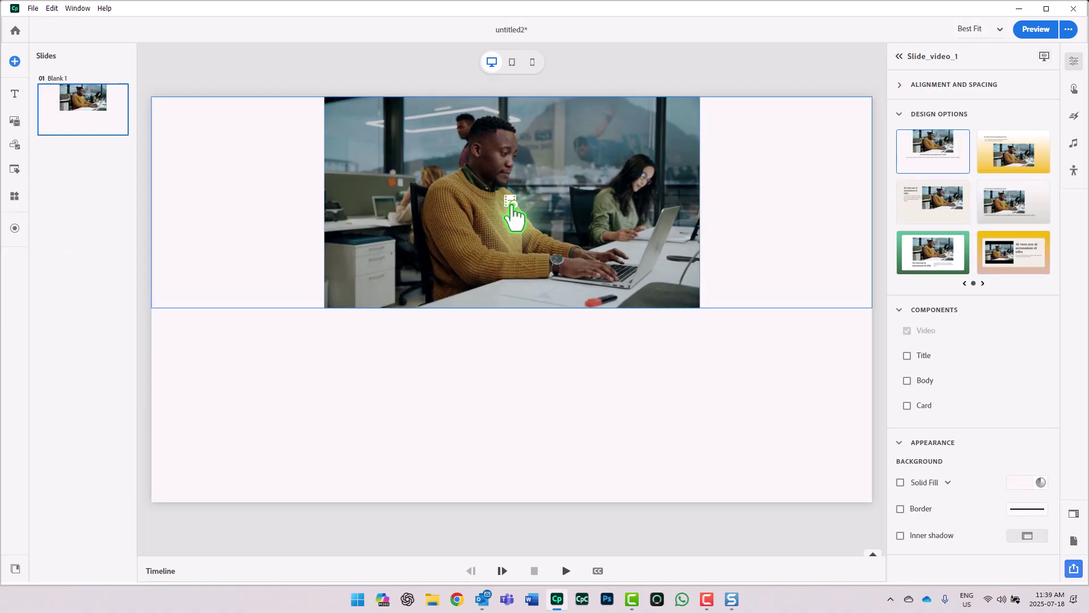
# Load Tristar-20250718_102121-Meeting Recording.mp4 from the system into the video placeholder and expand the timeline to inspect it.
pyautogui.click(513, 205)
pyautogui.click(513, 205)
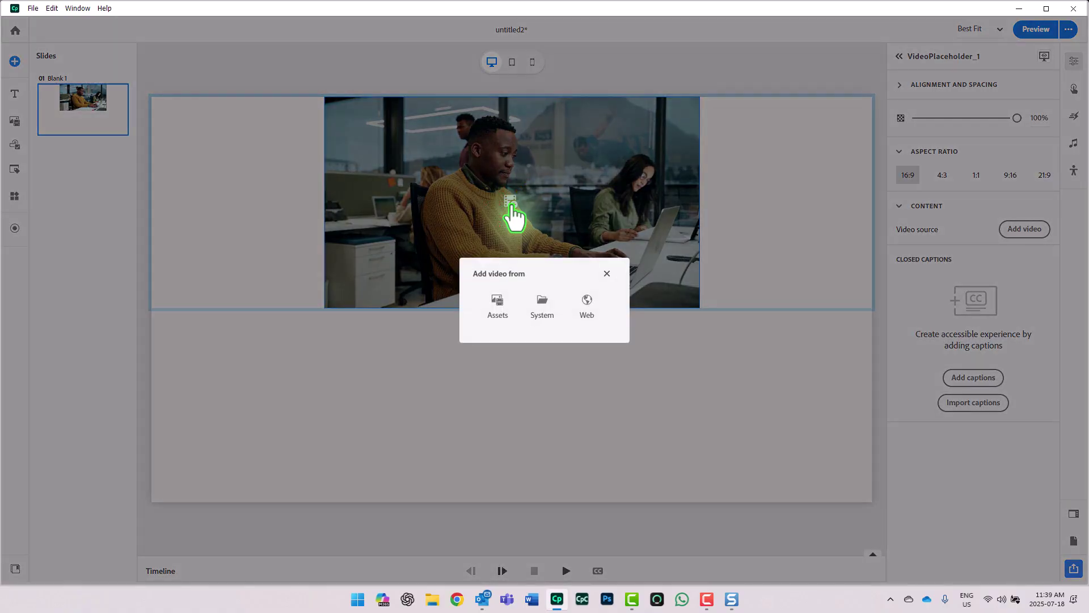
pyautogui.click(543, 310)
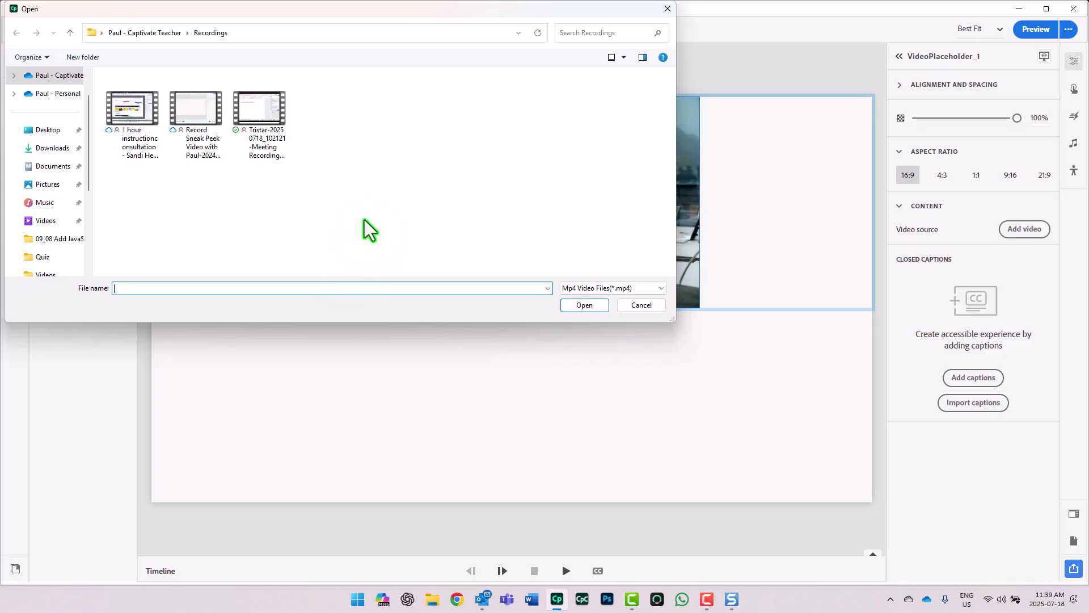
pyautogui.click(263, 108)
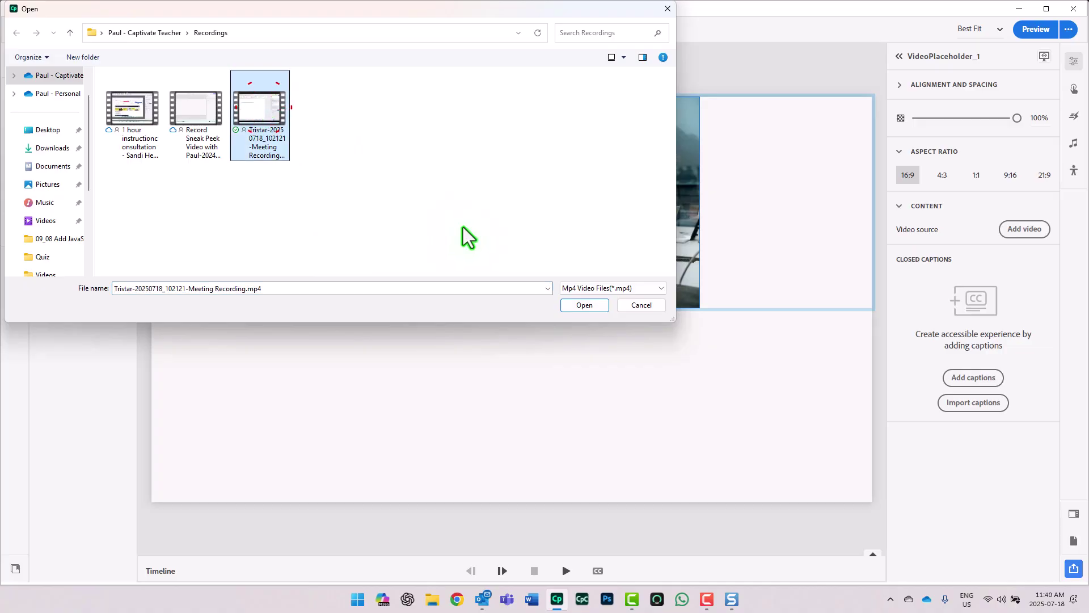
pyautogui.click(591, 305)
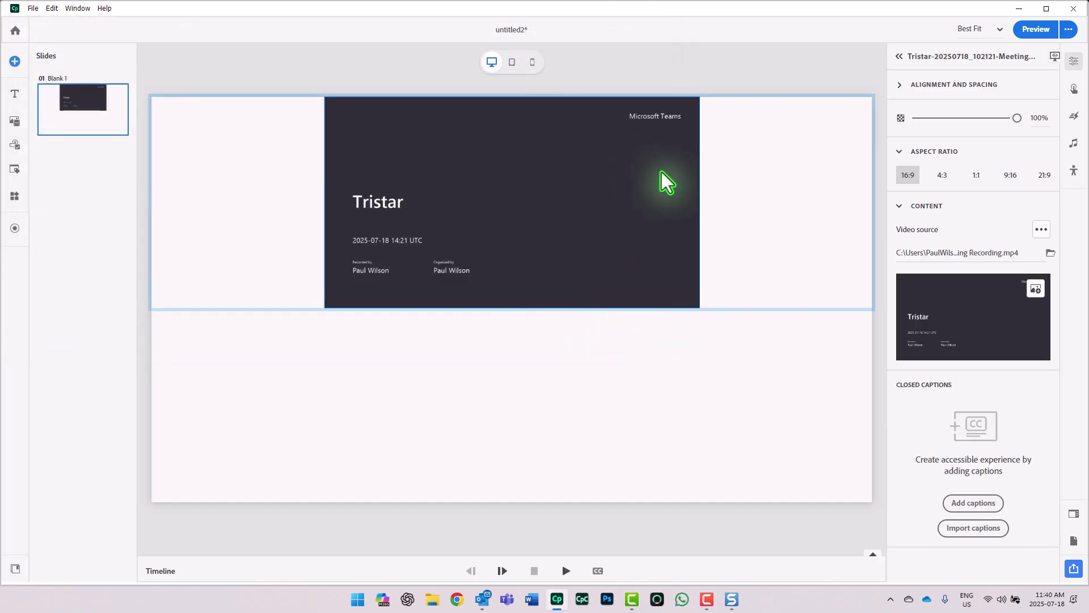
pyautogui.click(641, 573)
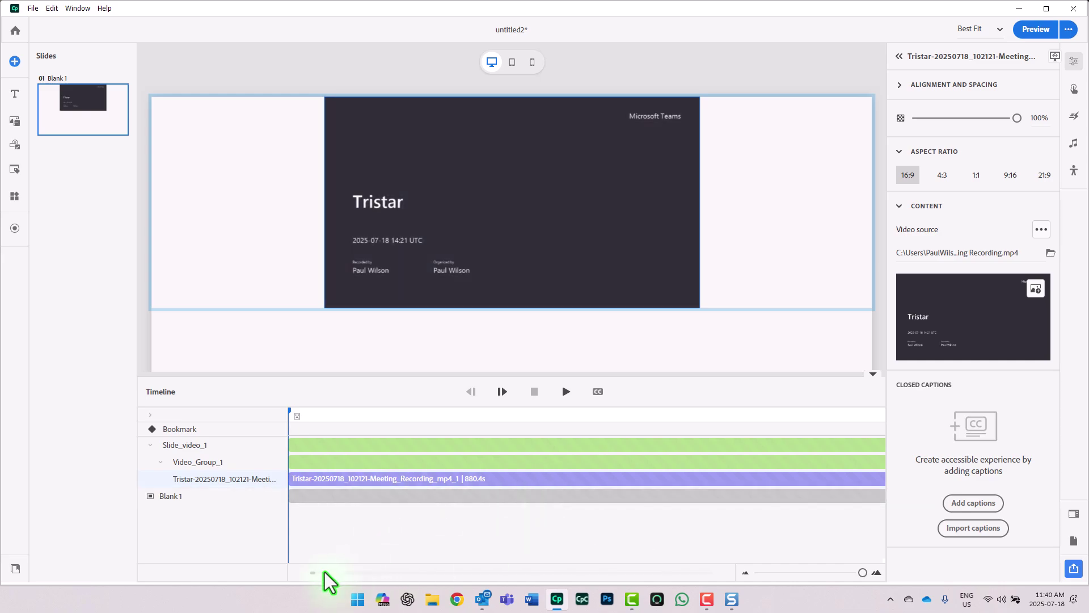
pyautogui.moveTo(312, 573)
pyautogui.mouseDown()
pyautogui.moveTo(608, 564)
pyautogui.moveTo(687, 574)
pyautogui.moveTo(291, 578)
pyautogui.mouseUp()
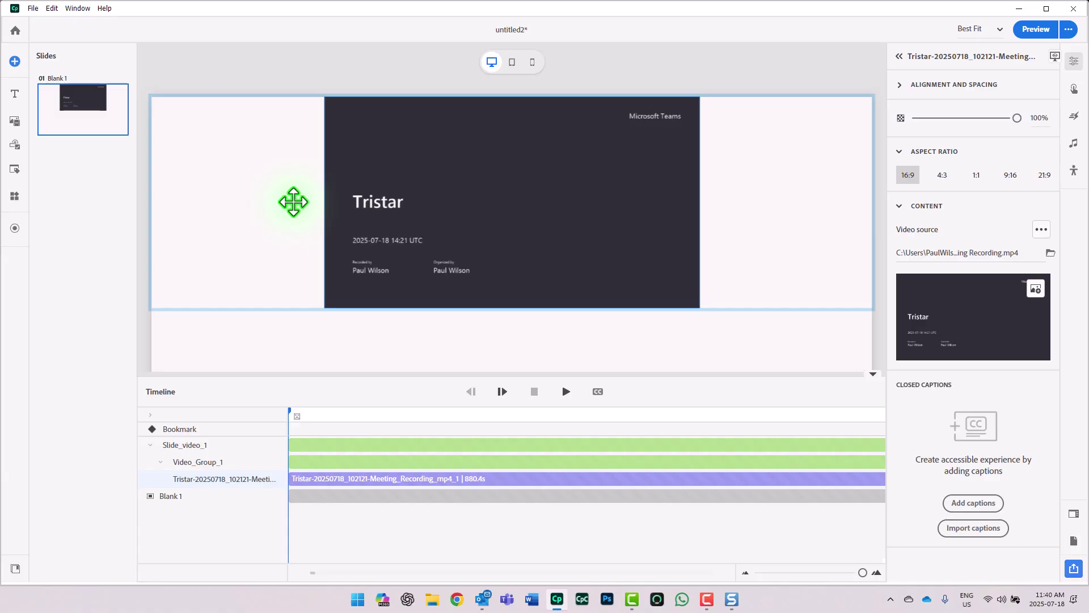
# Add a button block with one button below the video, collapse the timeline and centre the button.
pyautogui.click(16, 149)
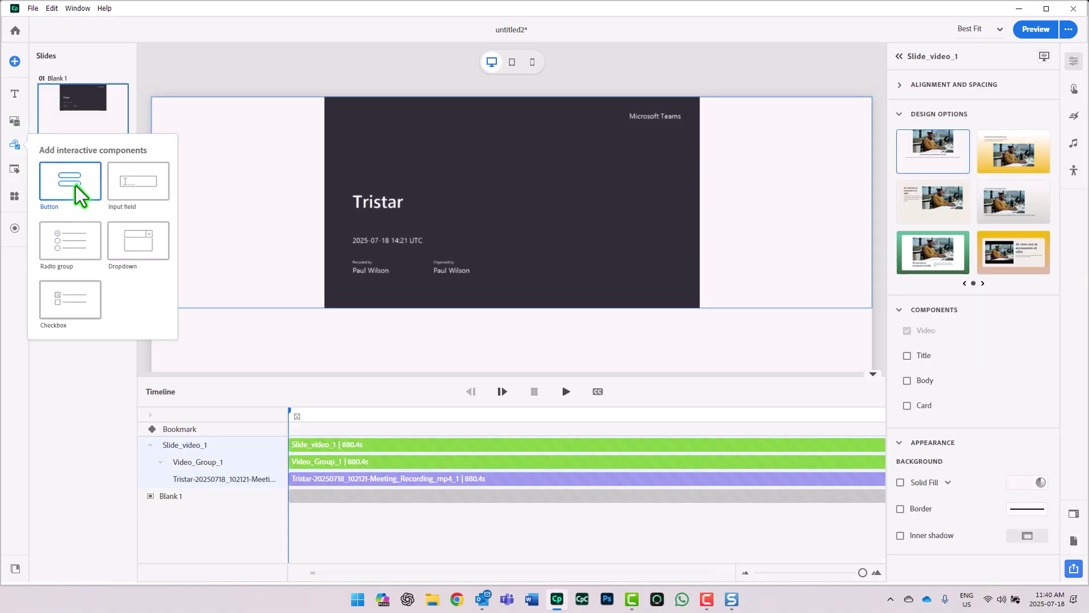
pyautogui.click(76, 185)
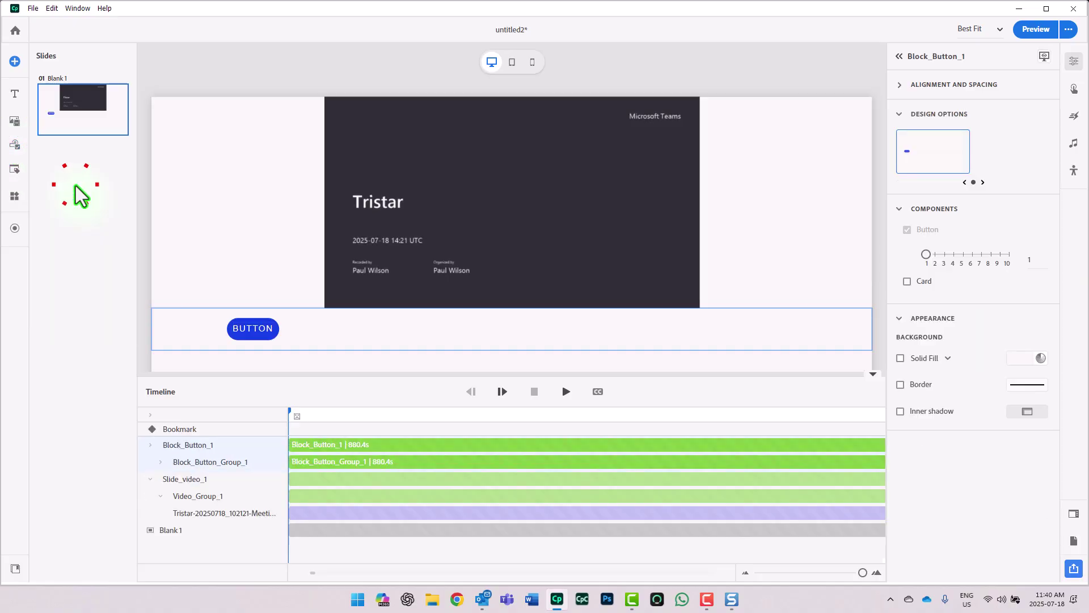
pyautogui.click(983, 30)
pyautogui.click(983, 33)
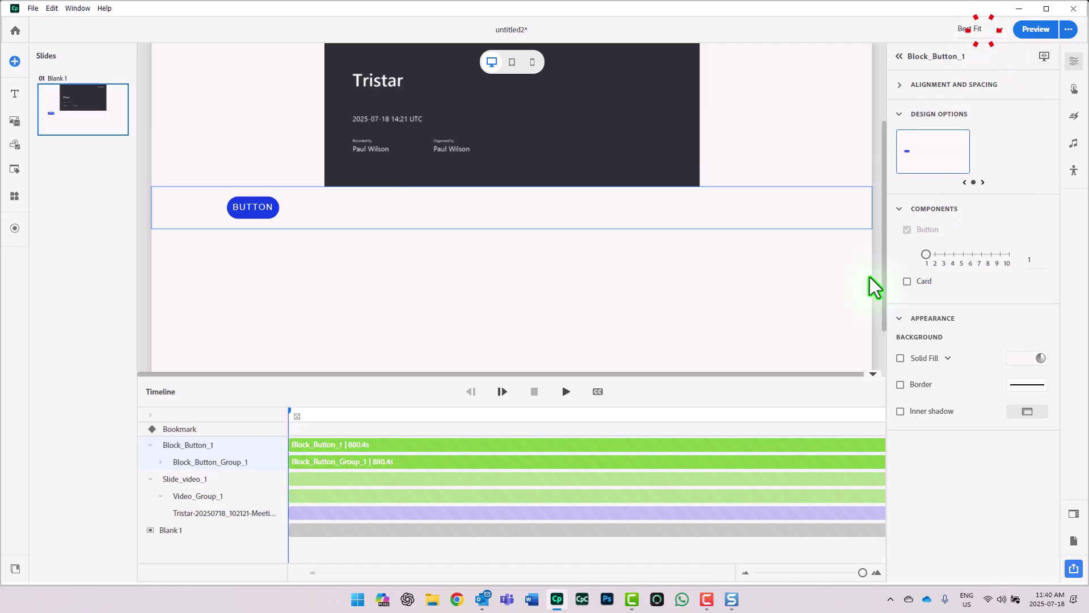
pyautogui.click(828, 388)
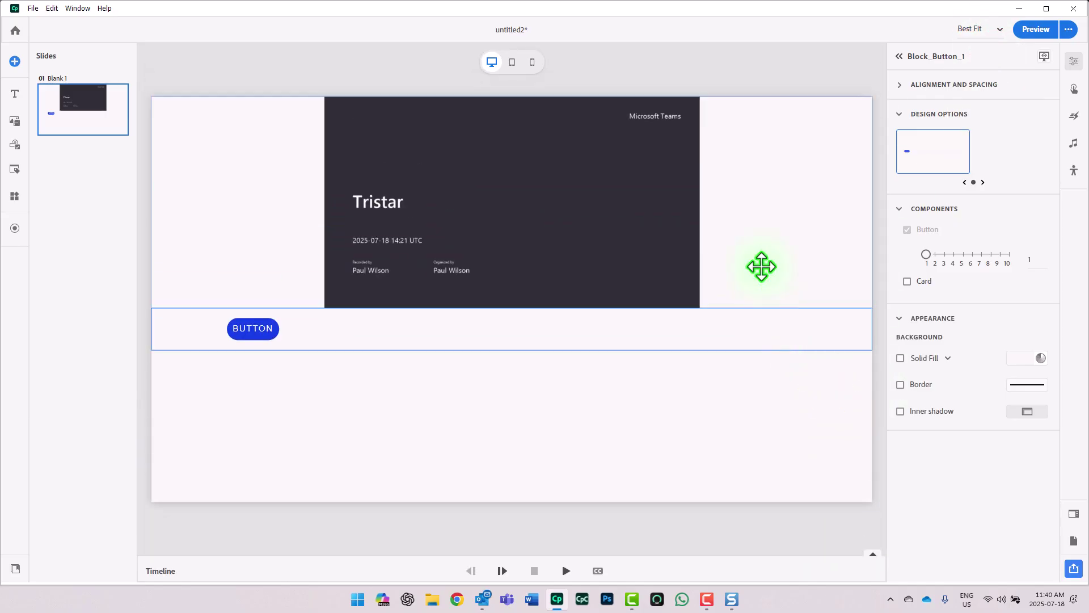
pyautogui.moveTo(950, 241)
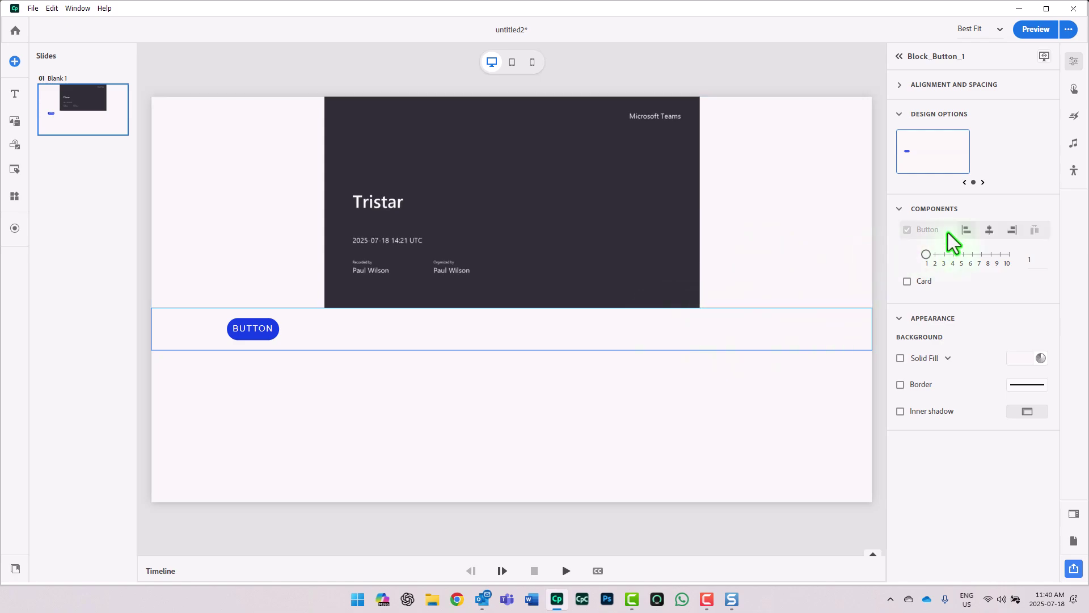
pyautogui.click(988, 230)
# Change the button's label to "RETURN TO QUIZ".
pyautogui.click(502, 334)
pyautogui.click(503, 334)
pyautogui.write('RETURN TO QUIZ')
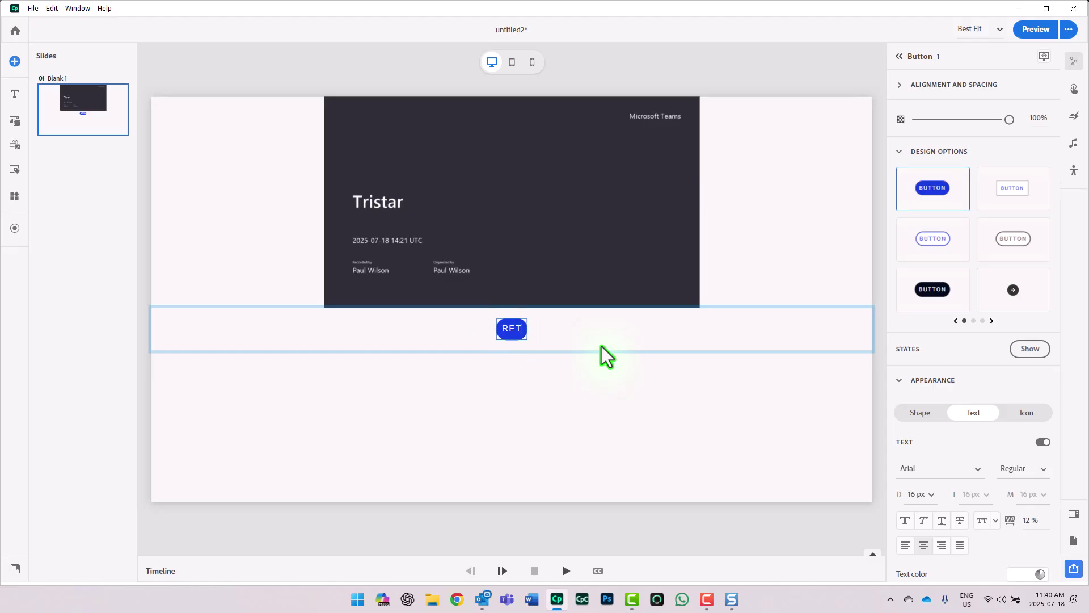
# Give the button a Click/Tap interaction with the Return to quiz action.
pyautogui.click(1074, 91)
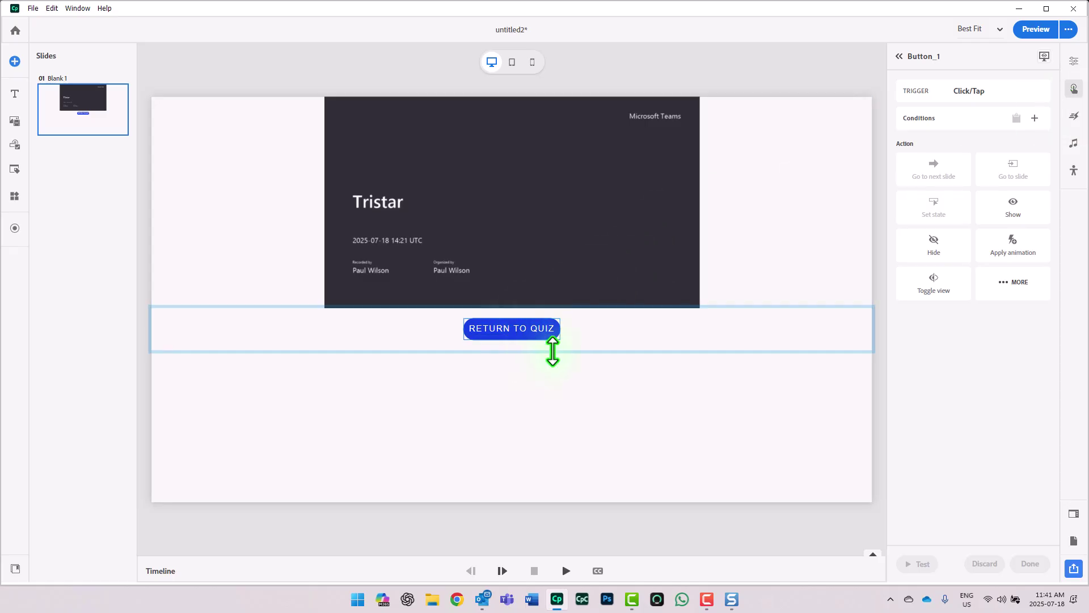
pyautogui.click(1012, 284)
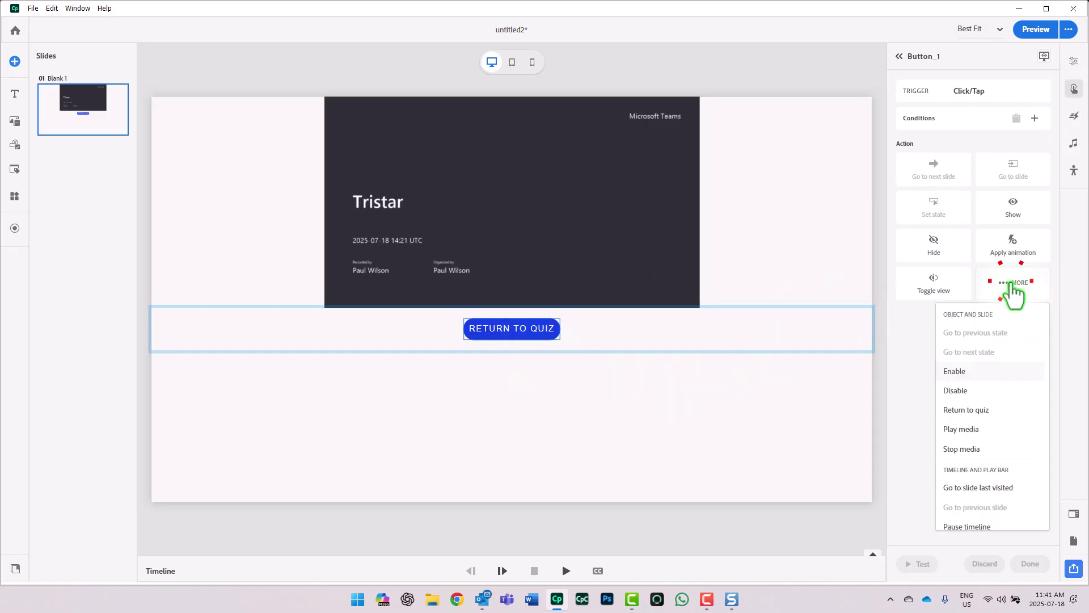
pyautogui.click(986, 424)
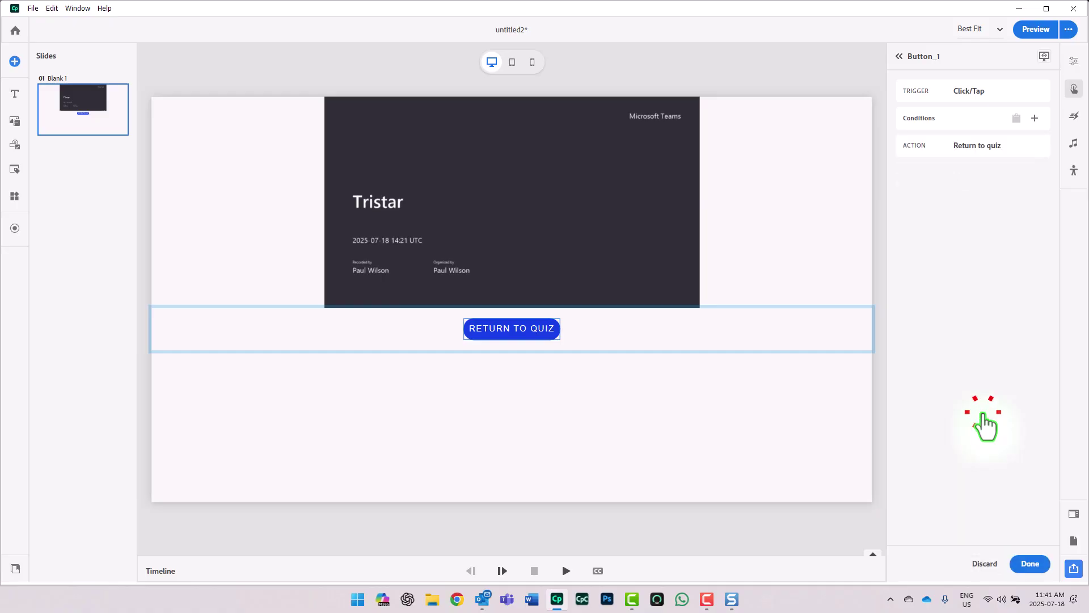
# Stretch the slide video block down so the button sits near the slide's lower edge, and enable Autofit height.
pyautogui.click(776, 237)
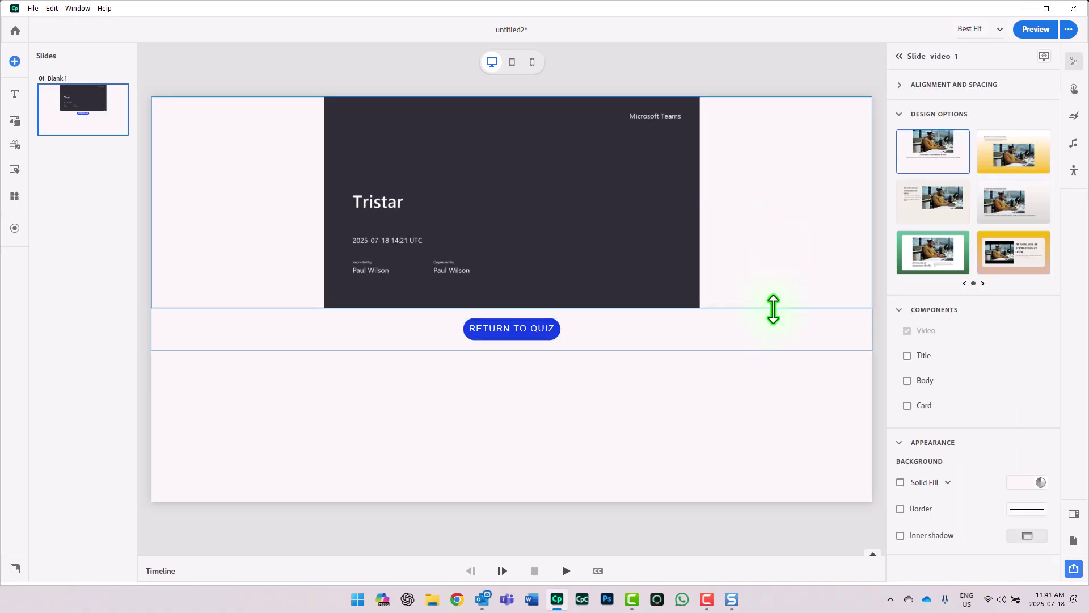
pyautogui.moveTo(773, 309); pyautogui.dragTo(776, 457)
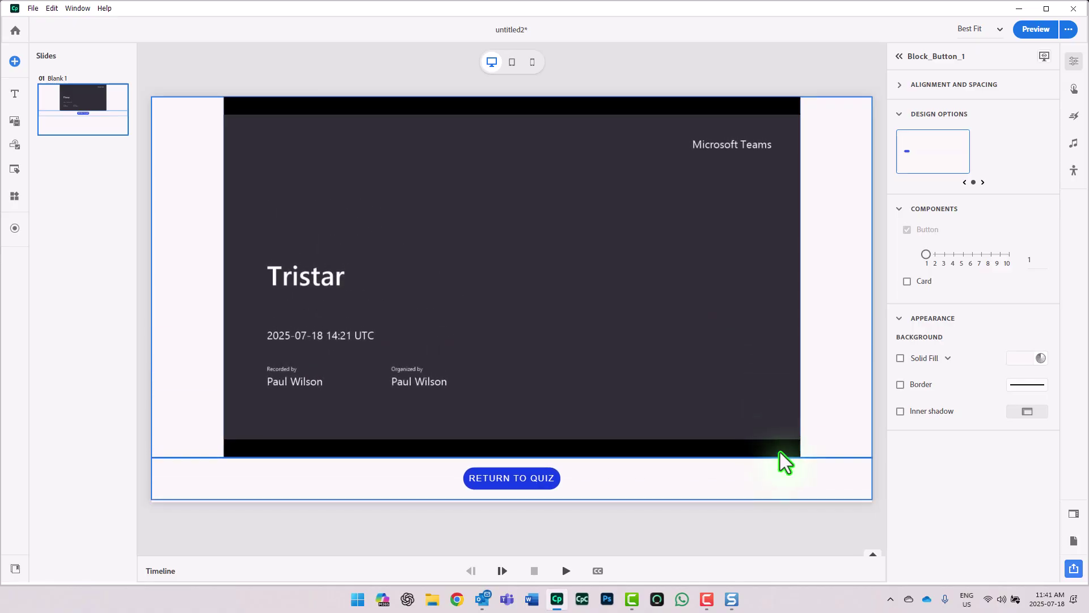
pyautogui.click(824, 380)
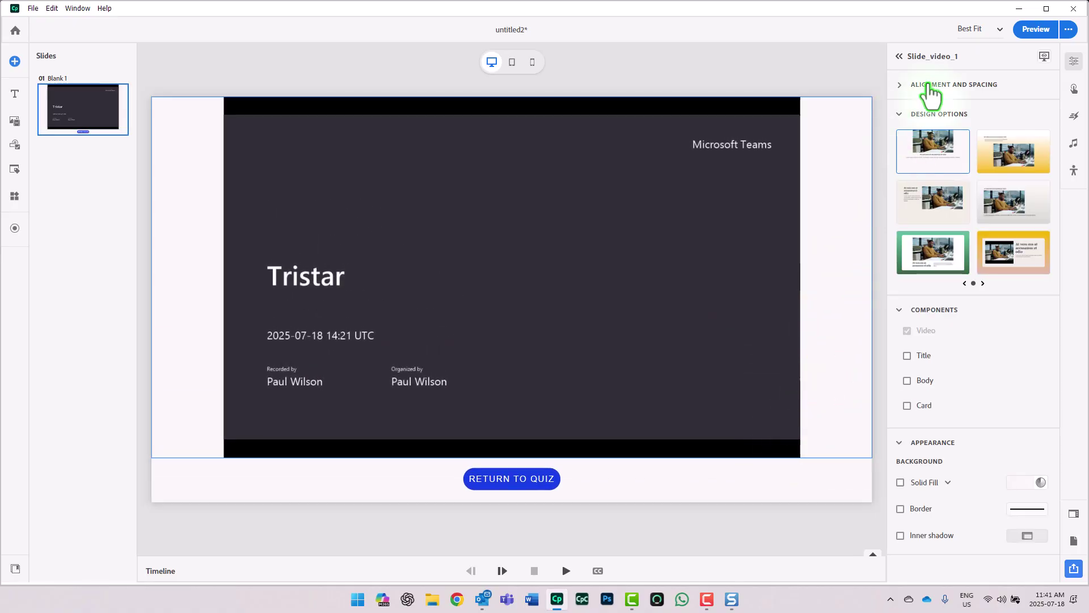
pyautogui.click(902, 85)
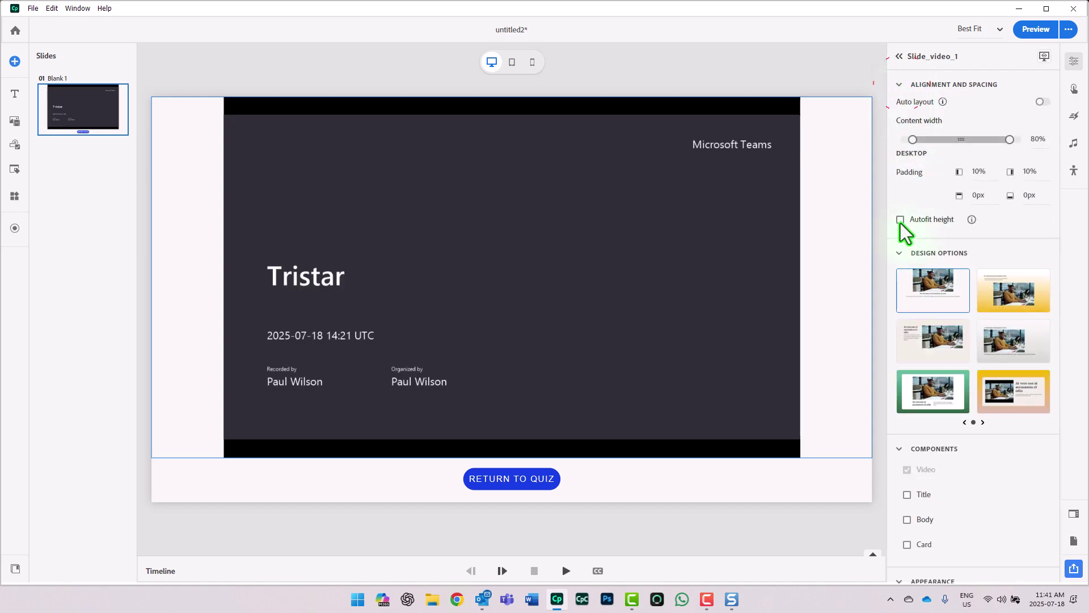
pyautogui.click(900, 220)
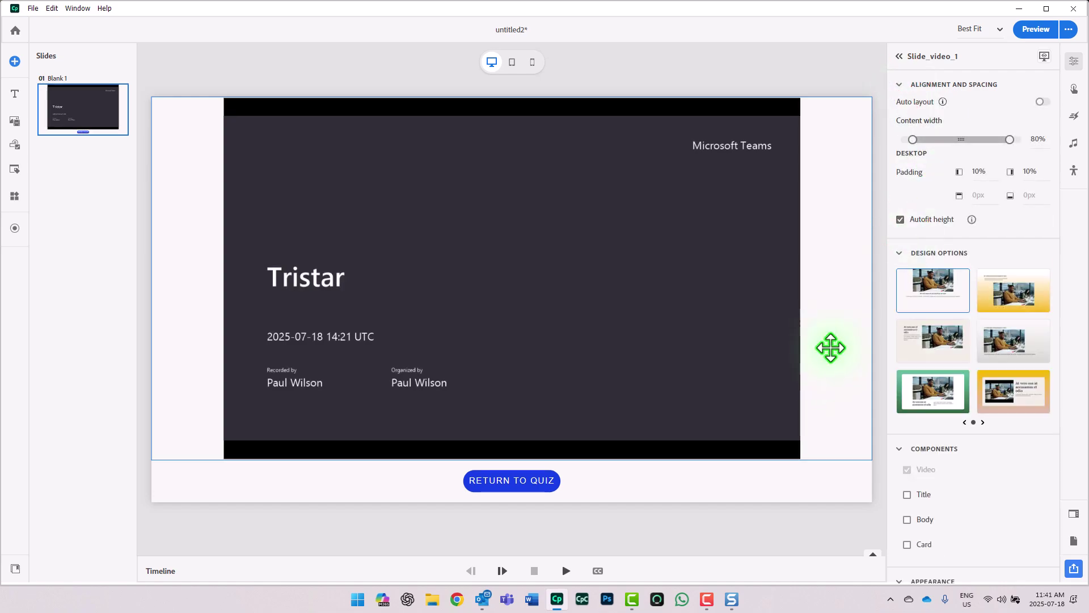
# Set the slide video block's content width to 100%.
pyautogui.click(1038, 140)
pyautogui.write('100')
pyautogui.press('Return')
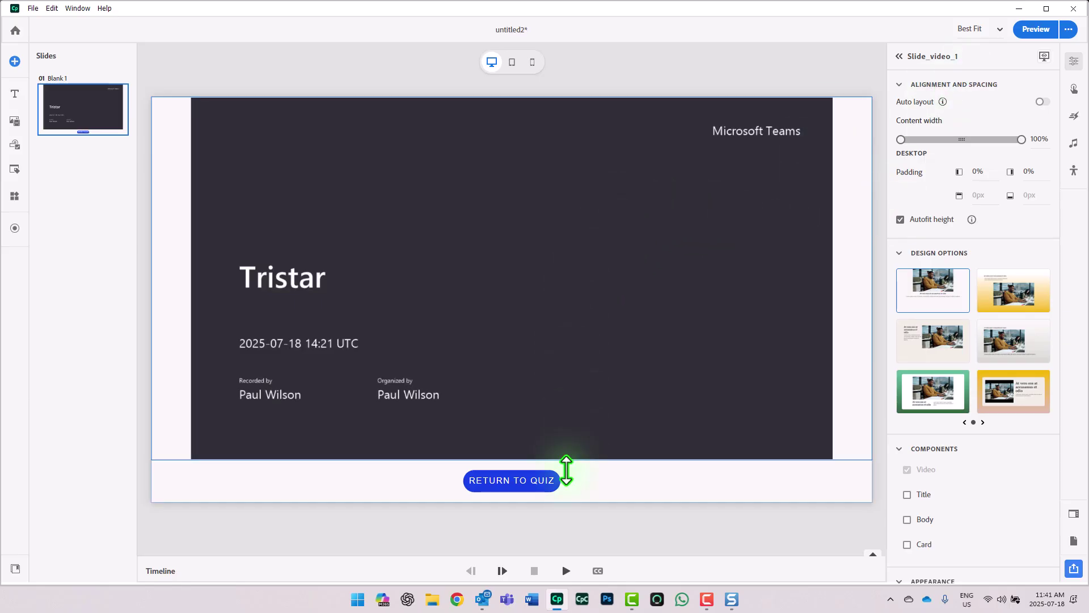
# Set the block containing the Return to Quiz button to hide during publish.
pyautogui.click(725, 482)
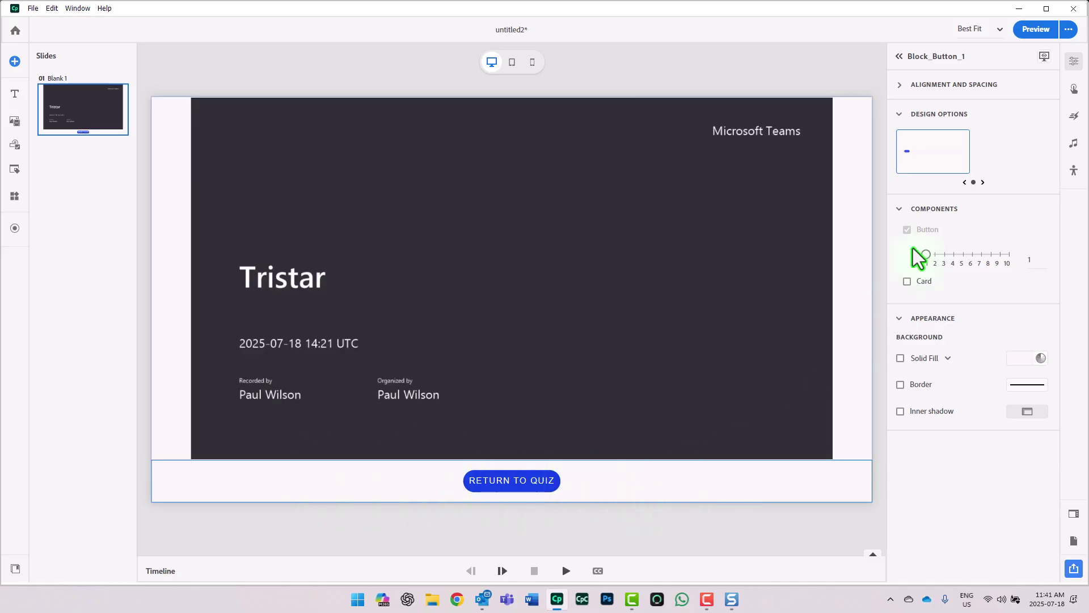
pyautogui.click(1044, 57)
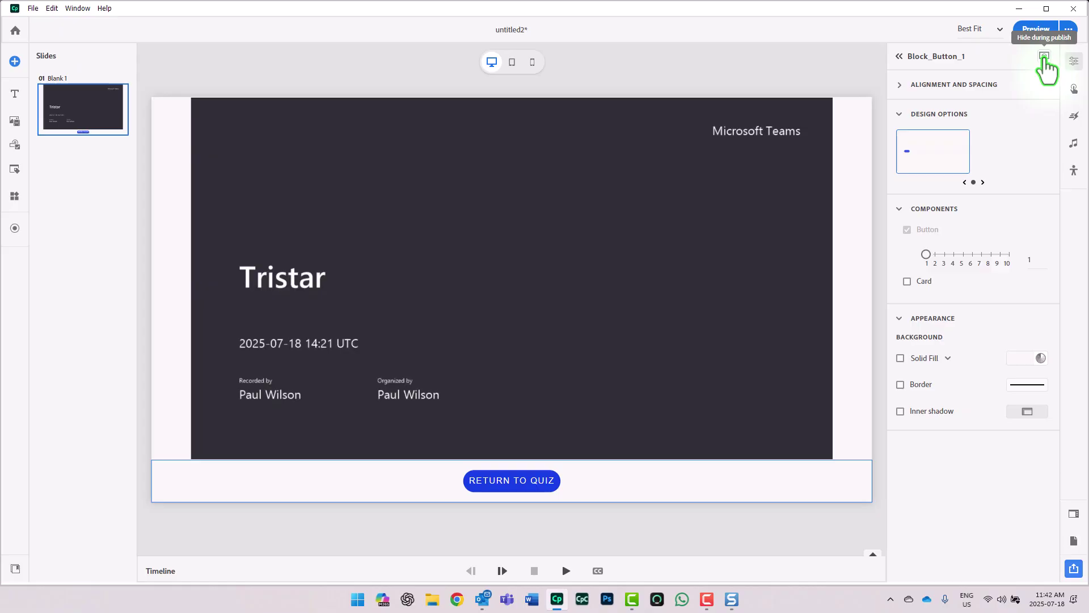
pyautogui.click(1045, 56)
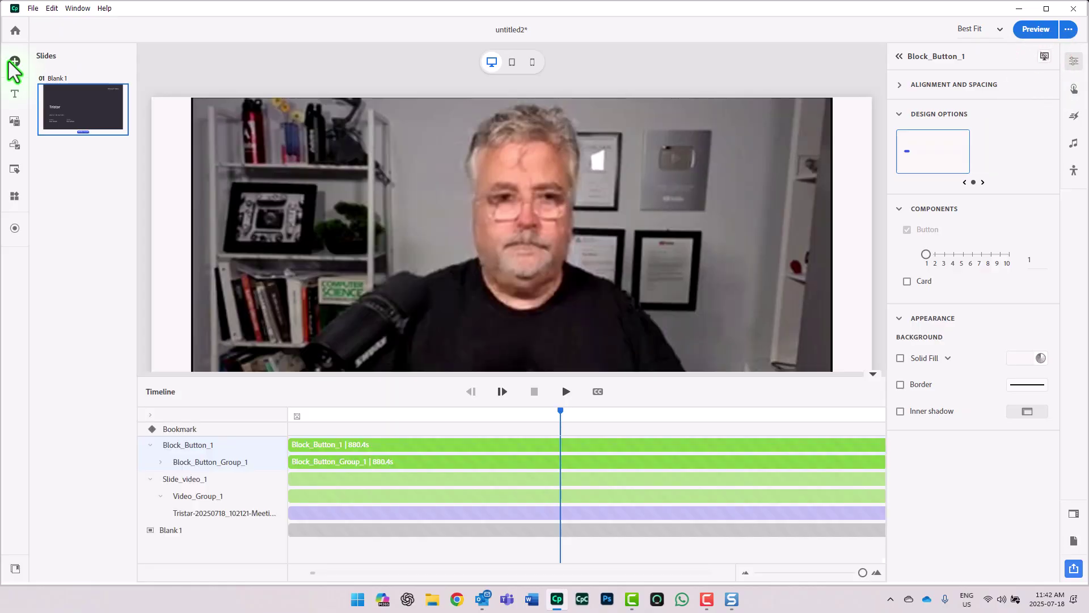
# Add a multiple choice question slide and set its number of answer options to 4.
pyautogui.click(13, 61)
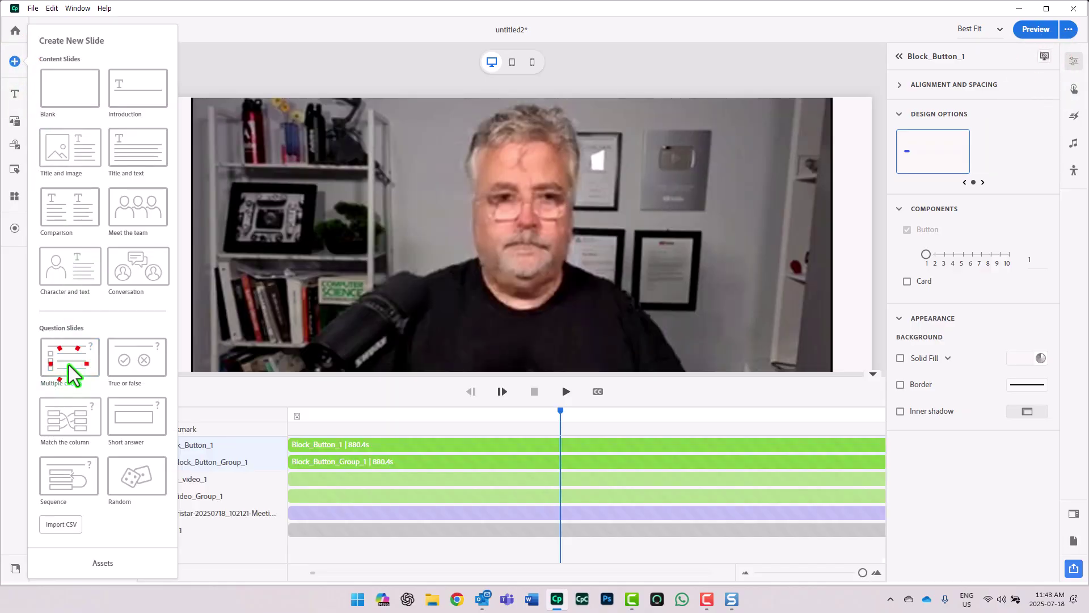
pyautogui.click(70, 370)
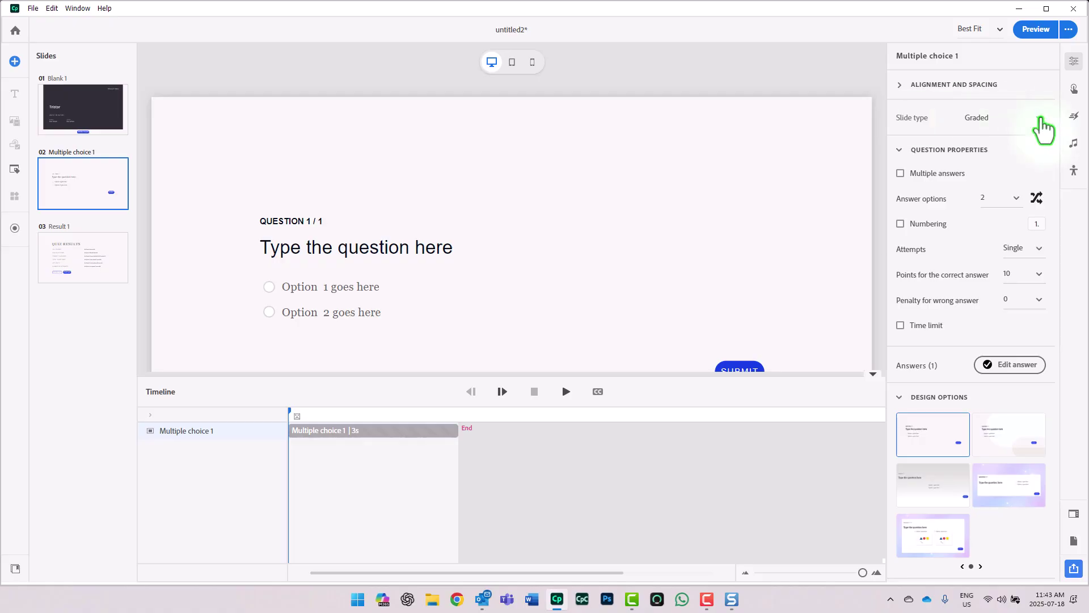
pyautogui.click(1015, 198)
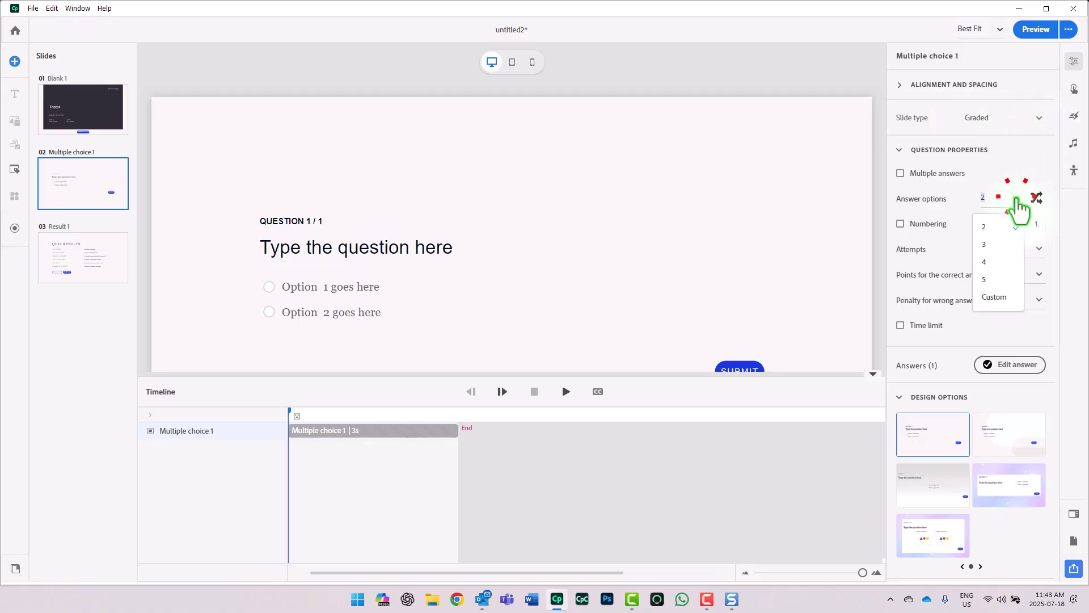
pyautogui.click(987, 262)
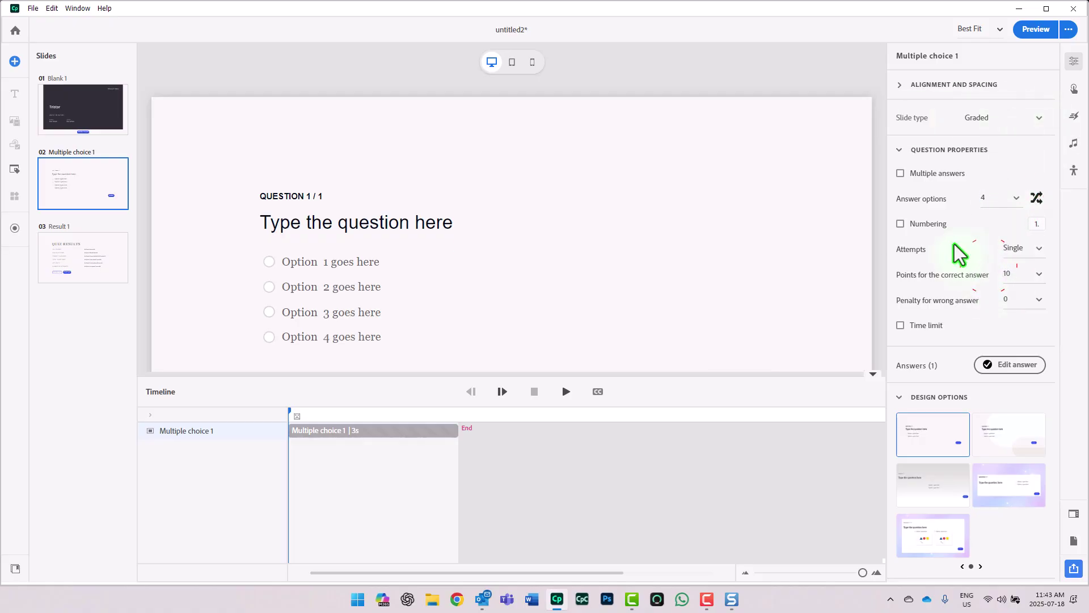
# Confirm Option 1 as the correct answer and turn on shuffling of the answer options.
pyautogui.scroll(-2, 961, 253)
pyautogui.click(1015, 253)
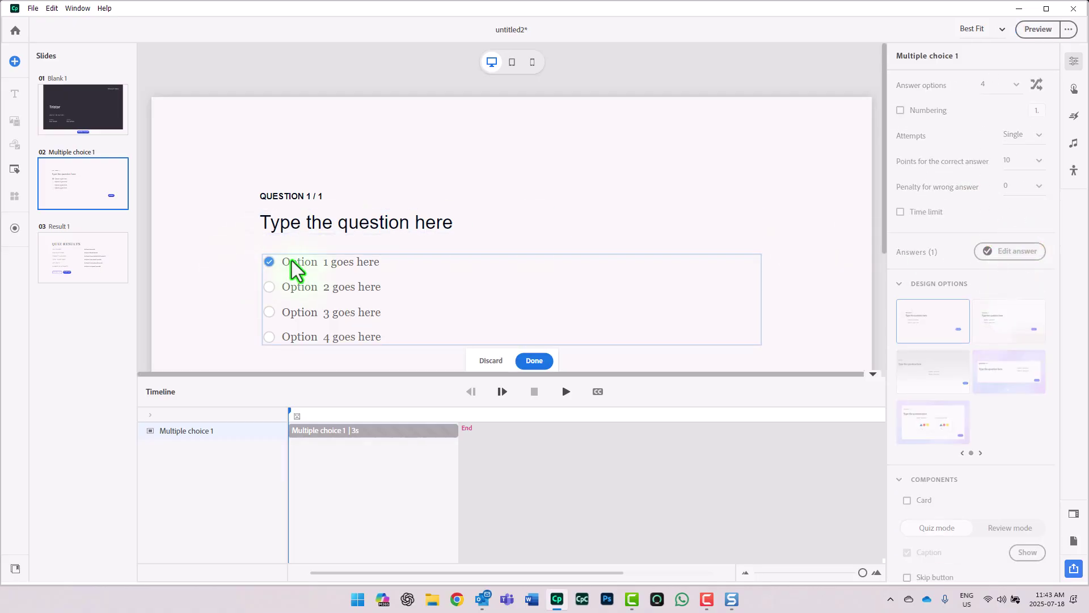
pyautogui.click(534, 361)
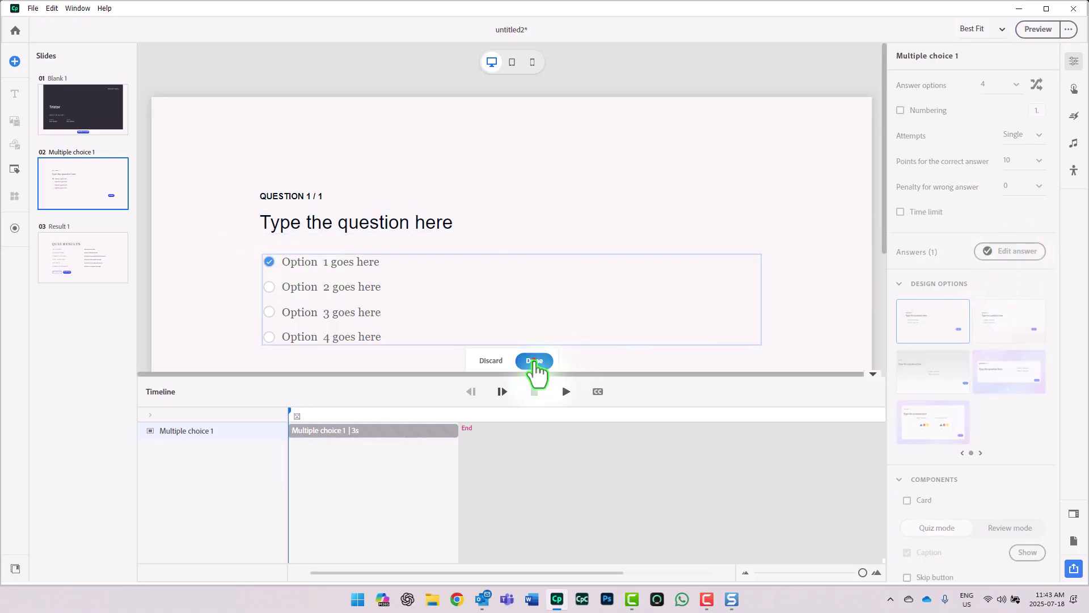
pyautogui.scroll(2, 1012, 193)
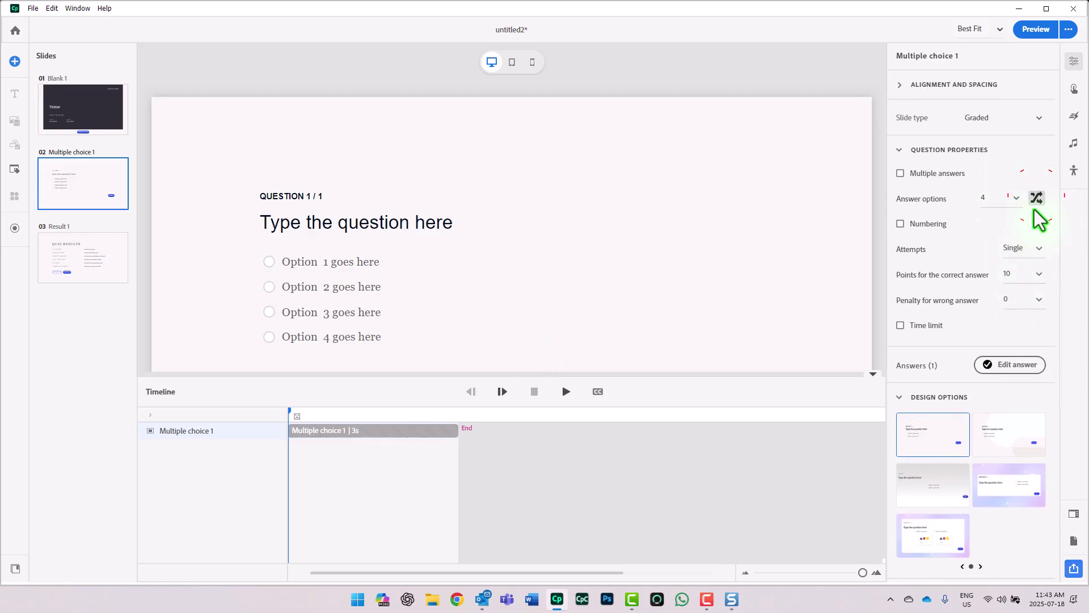
pyautogui.click(1038, 199)
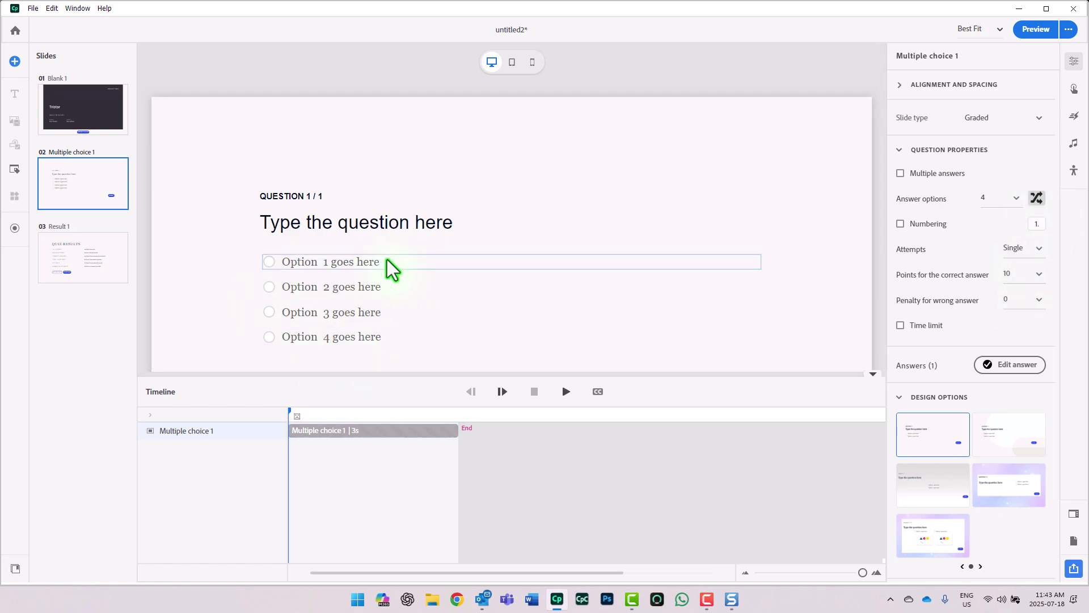
# Show the feedback caption on the multiple choice slide and set the Correct state's text color to white.
pyautogui.scroll(-4, 972, 396)
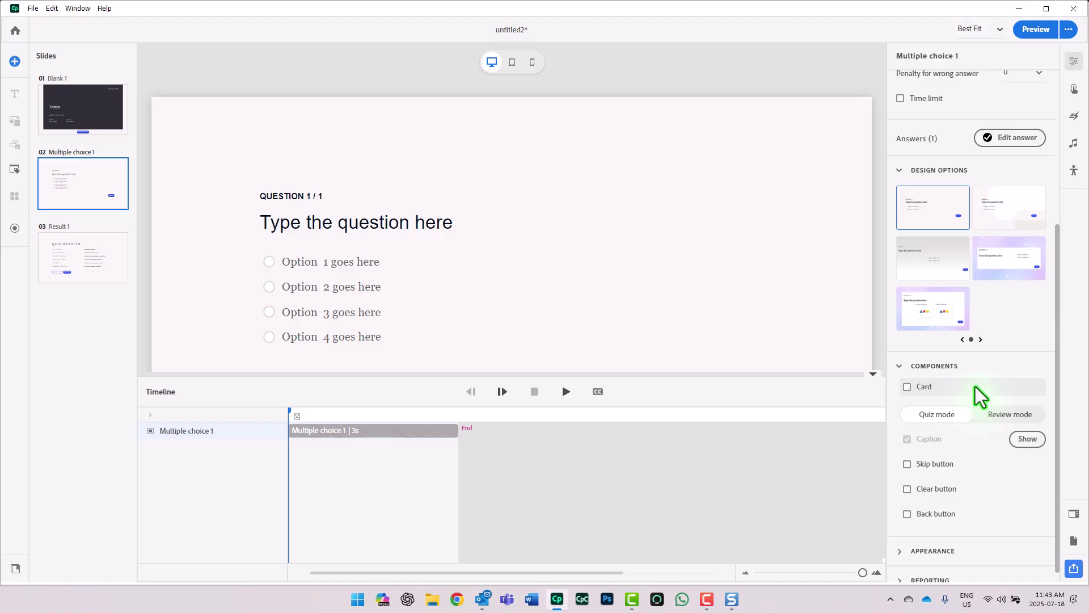
pyautogui.click(1027, 438)
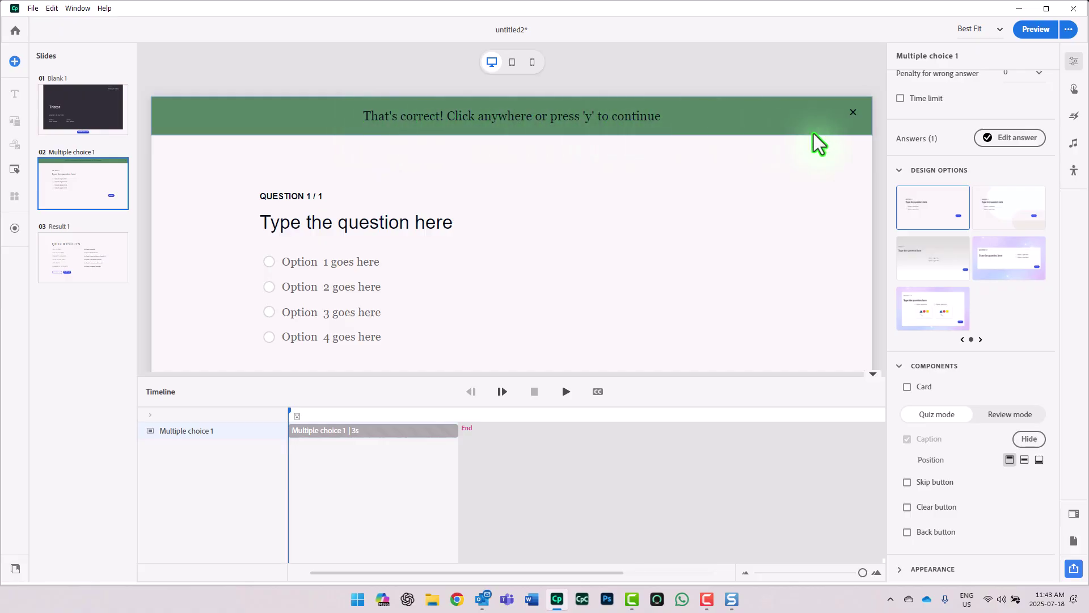
pyautogui.click(709, 116)
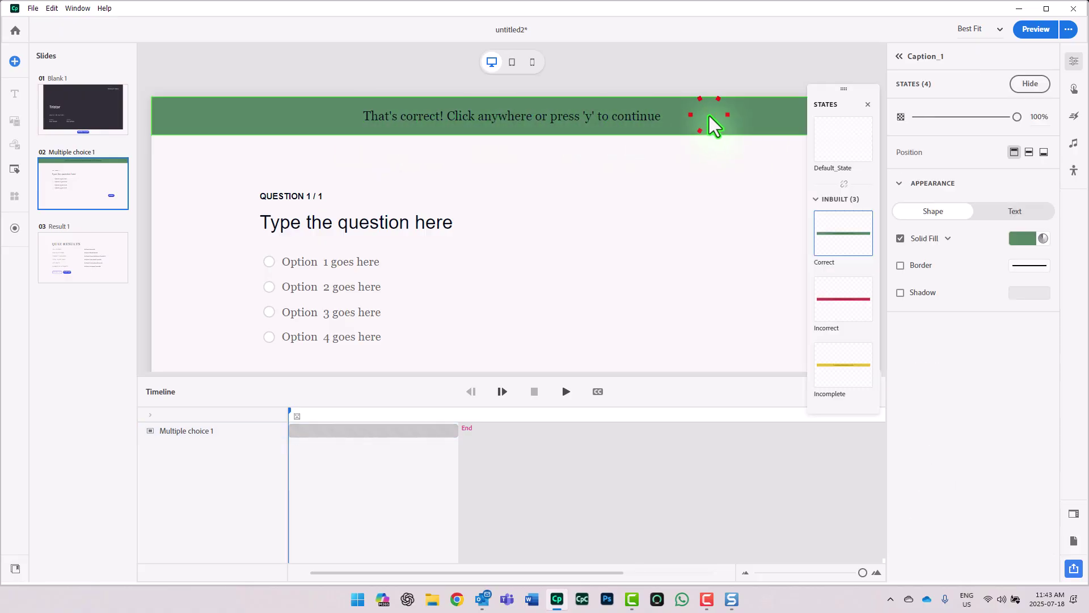
pyautogui.click(1022, 210)
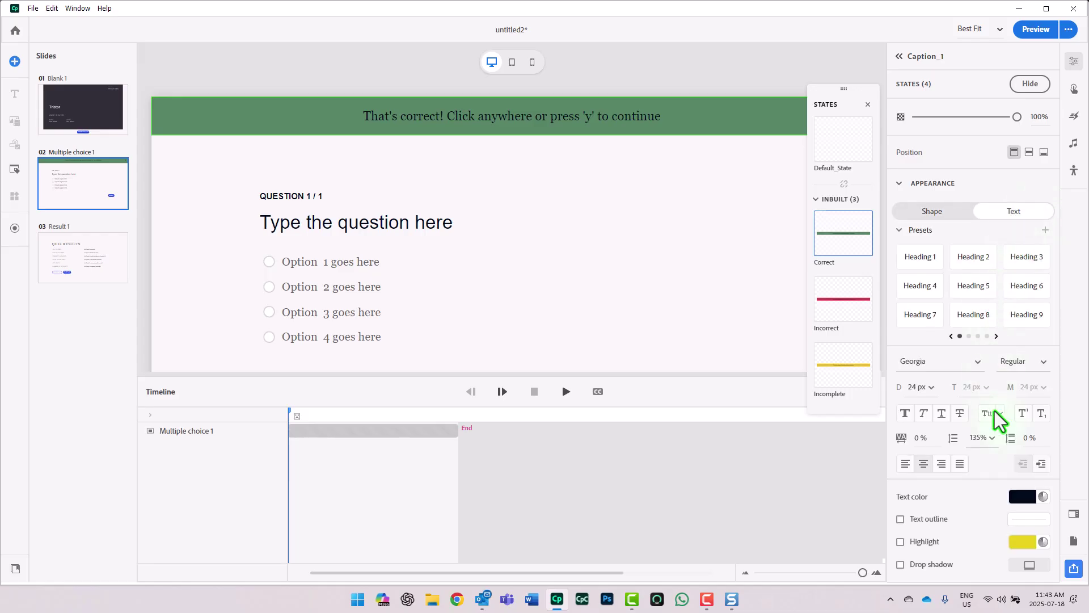
pyautogui.click(1023, 497)
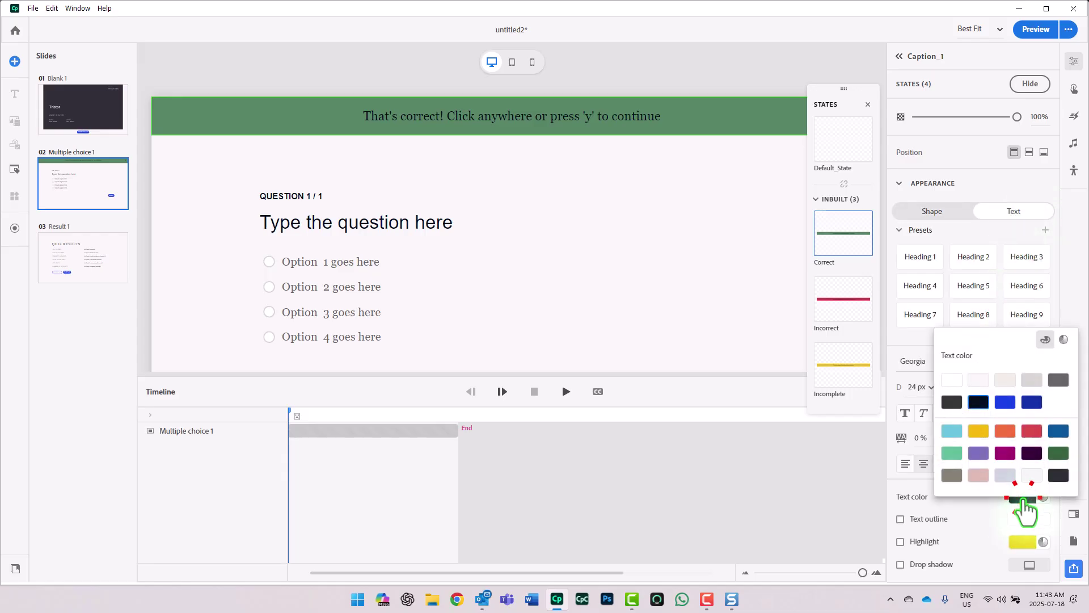
pyautogui.click(950, 379)
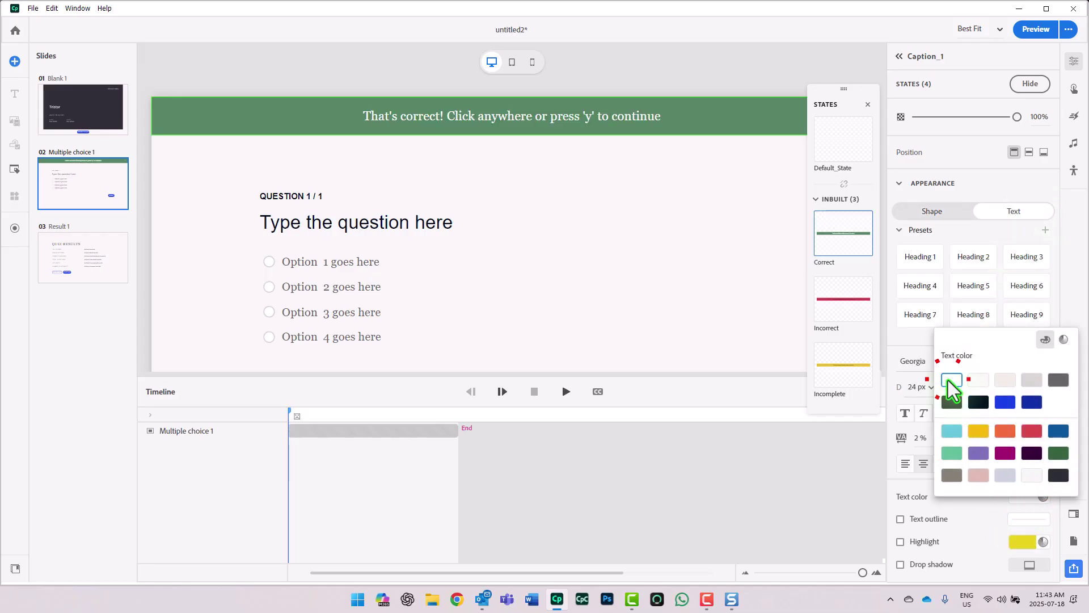
# Set the text color of the feedback caption's Incorrect state to white.
pyautogui.click(839, 298)
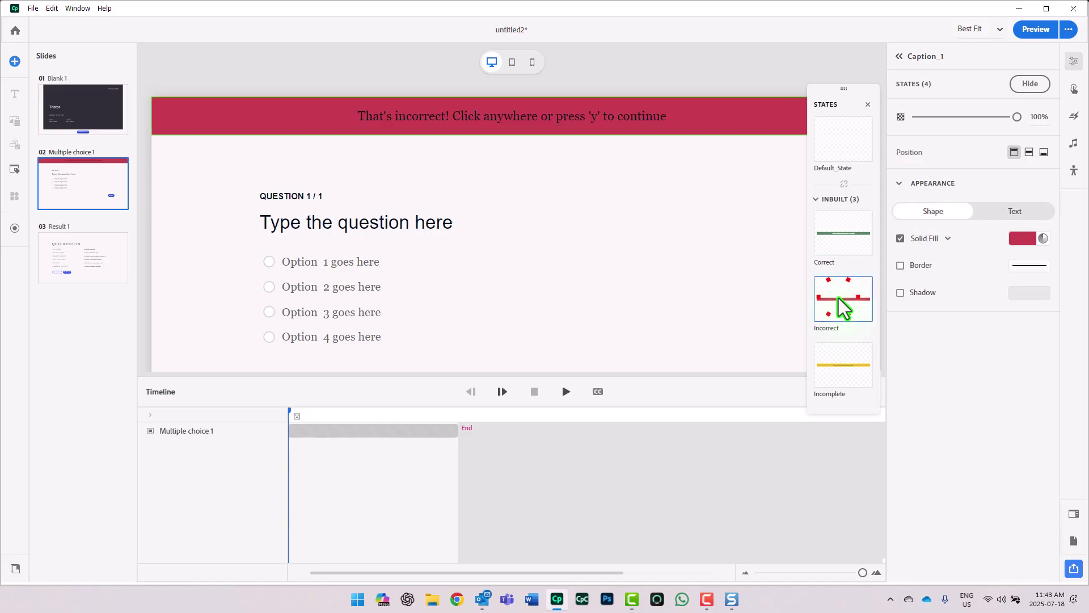
pyautogui.click(1014, 211)
pyautogui.click(1019, 495)
pyautogui.click(952, 379)
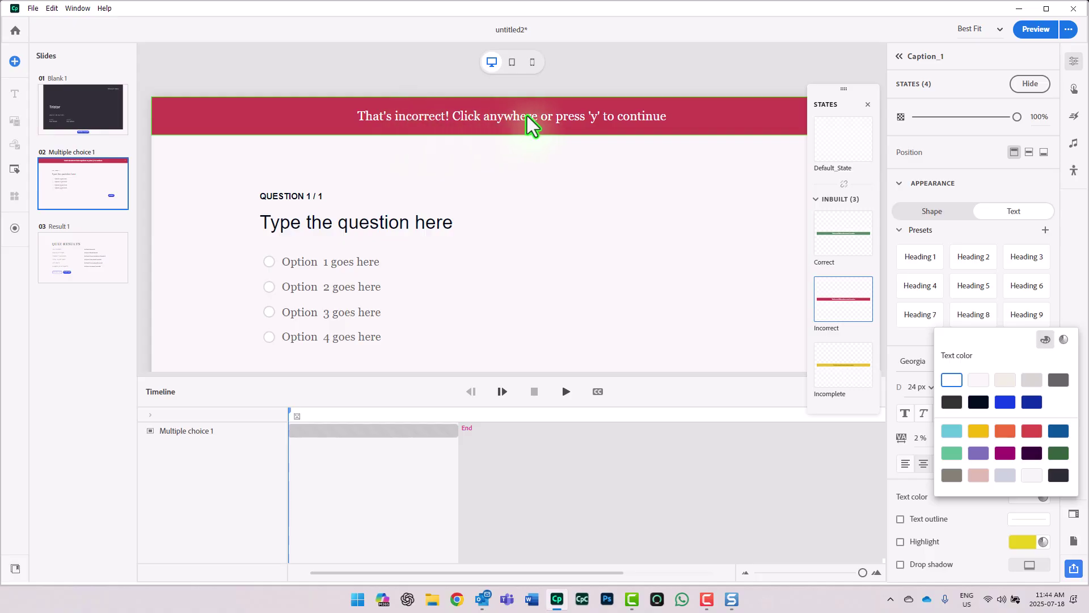
# Reword the Incorrect caption to read "That's incorrect! Click anywhere or press 'y' to review the video.".
pyautogui.click(623, 117)
pyautogui.doubleClick(622, 118)
pyautogui.doubleClick(620, 117)
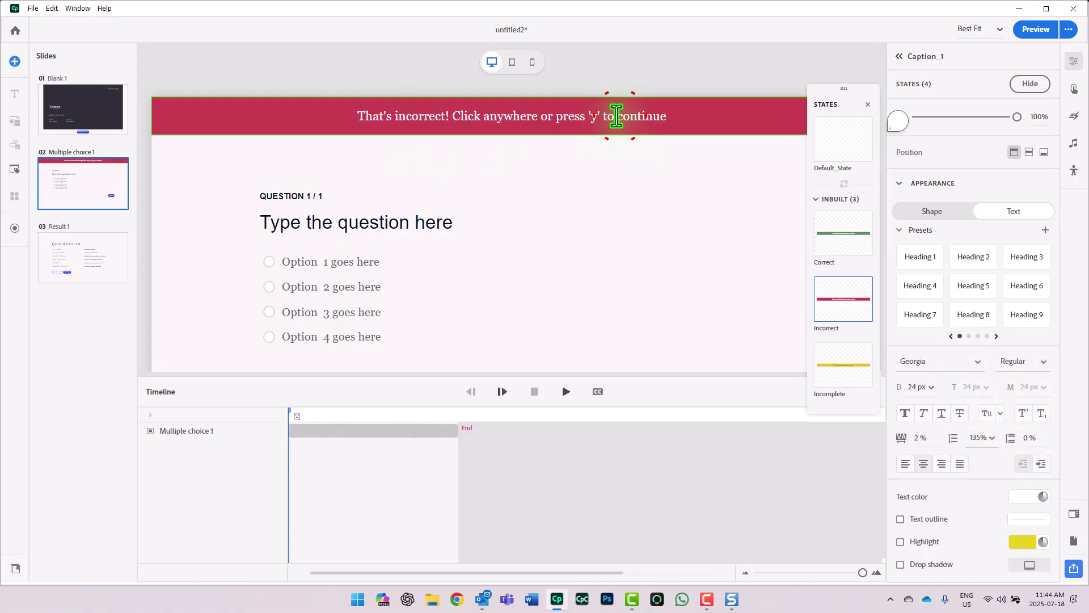
pyautogui.write('revi')
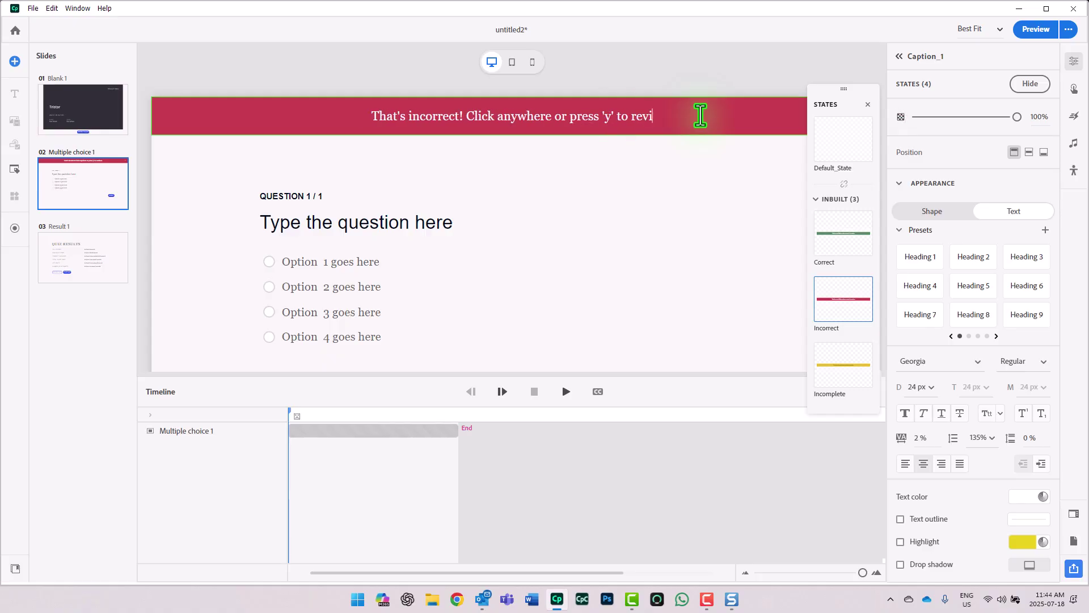
pyautogui.write('ew the video.')
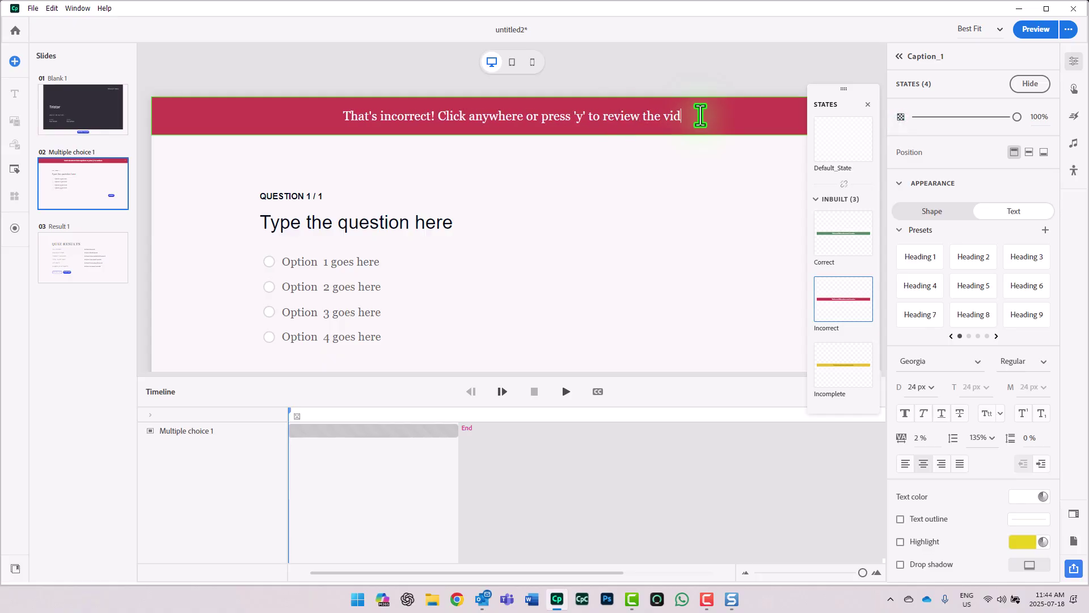
# Duplicate the multiple choice question slide twice to make three question slides.
pyautogui.click(93, 189)
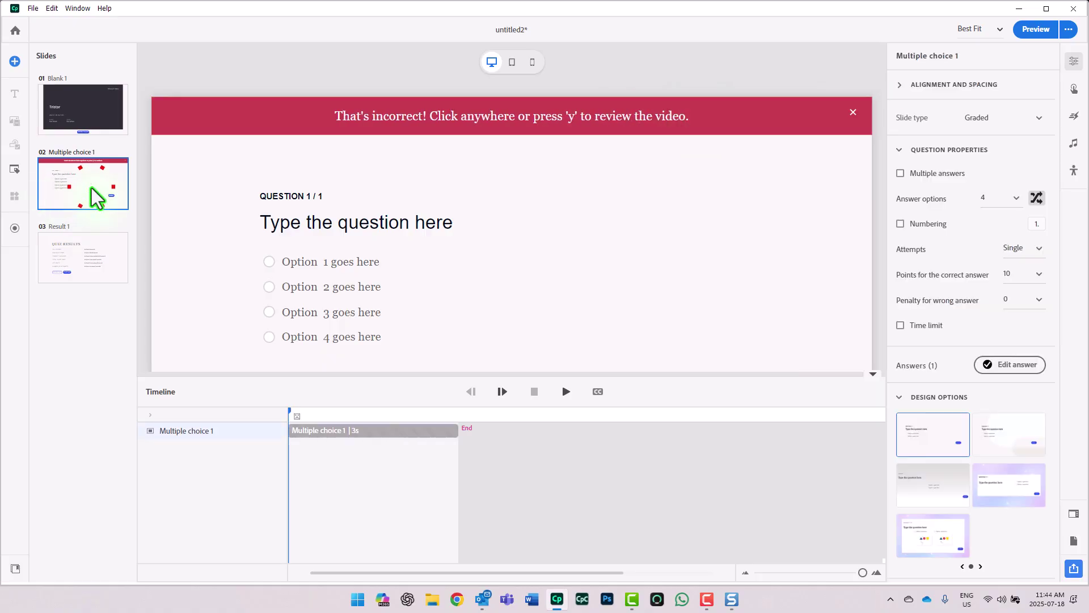
pyautogui.hotkey('ctrl', 'd')
pyautogui.hotkey('ctrl', 'd')
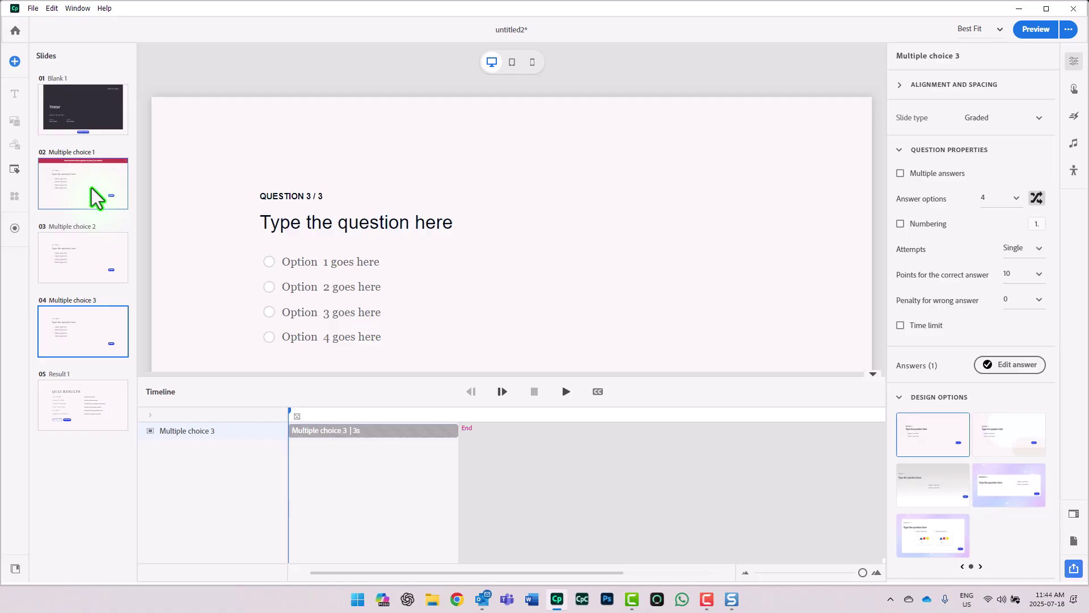
# Enter the first question: "What Outlook feature can you use to deal with spam when the spam comes from different email address but contains similar words?".
pyautogui.click(91, 188)
pyautogui.doubleClick(348, 198)
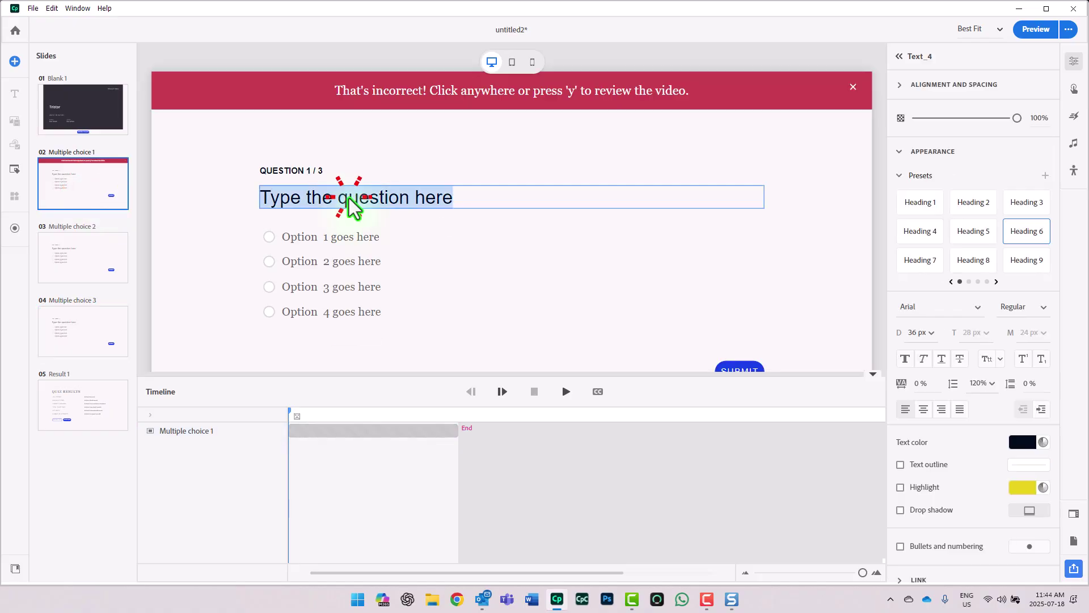
pyautogui.write('What Outlook feature can you use to deal with spam when the spam comes from different email address but contains similar words?')
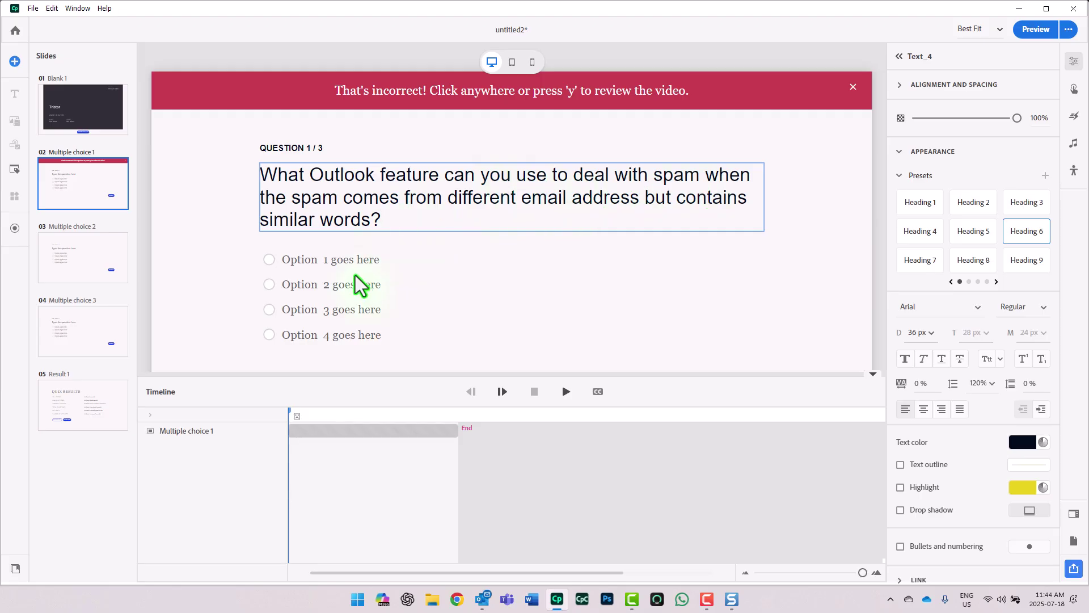
# Set the first question's answer options in order to "Rules feature", "Block", "Spam" and "Auto reply".
pyautogui.doubleClick(311, 260)
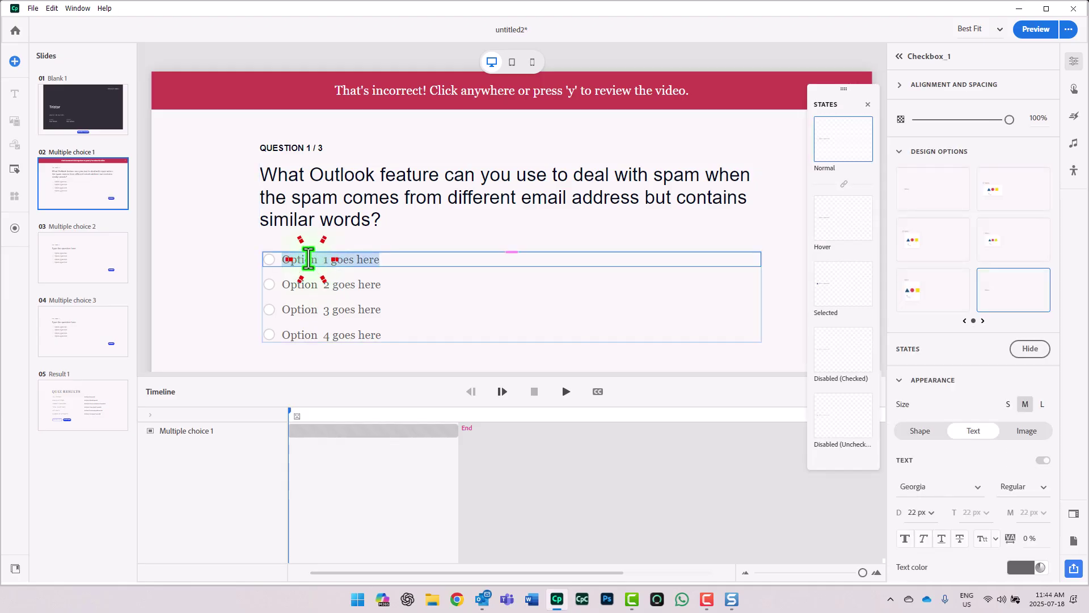
pyautogui.write('Rules feature')
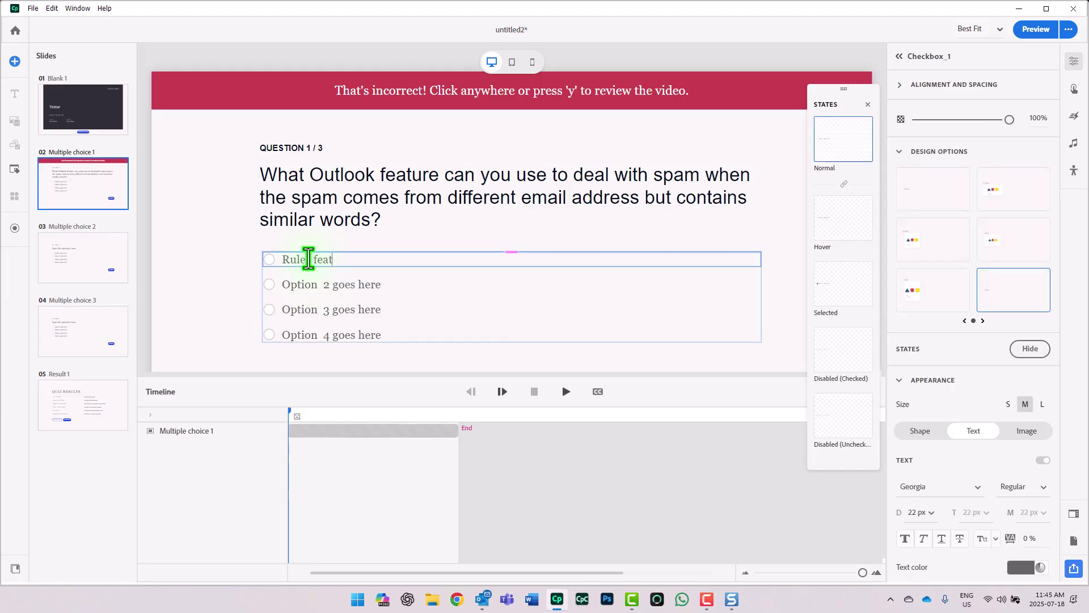
pyautogui.doubleClick(342, 285)
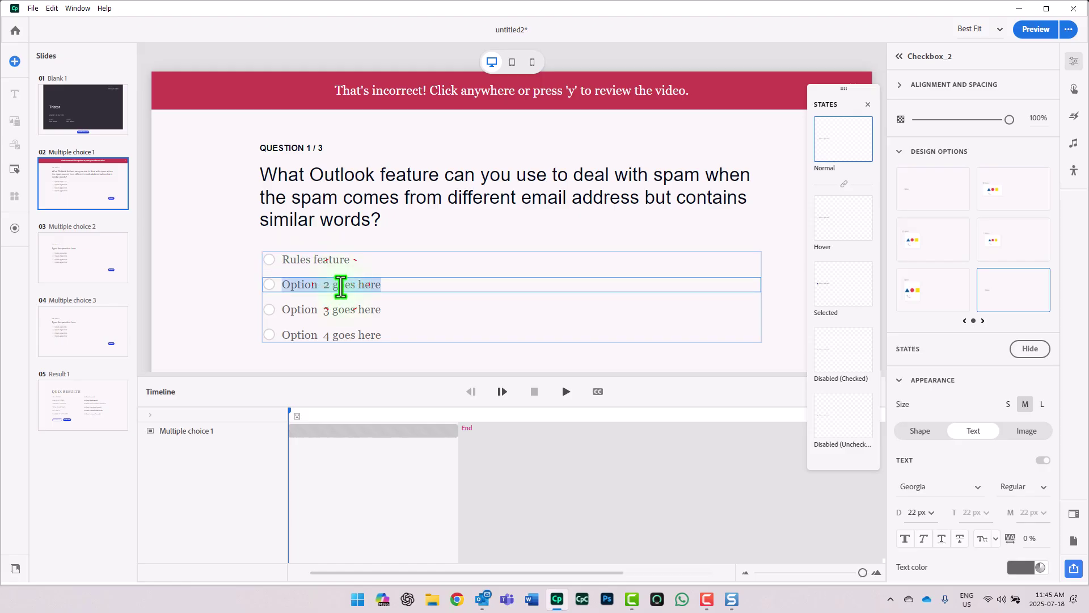
pyautogui.write('Block')
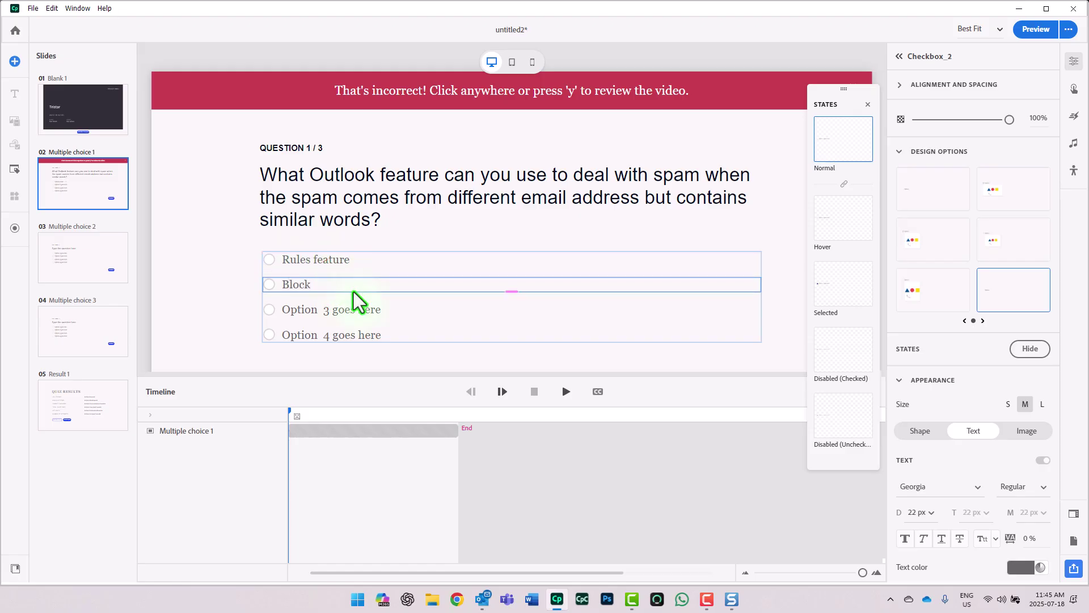
pyautogui.doubleClick(289, 310)
pyautogui.write('Spam')
pyautogui.doubleClick(297, 335)
pyautogui.write('Auto reply')
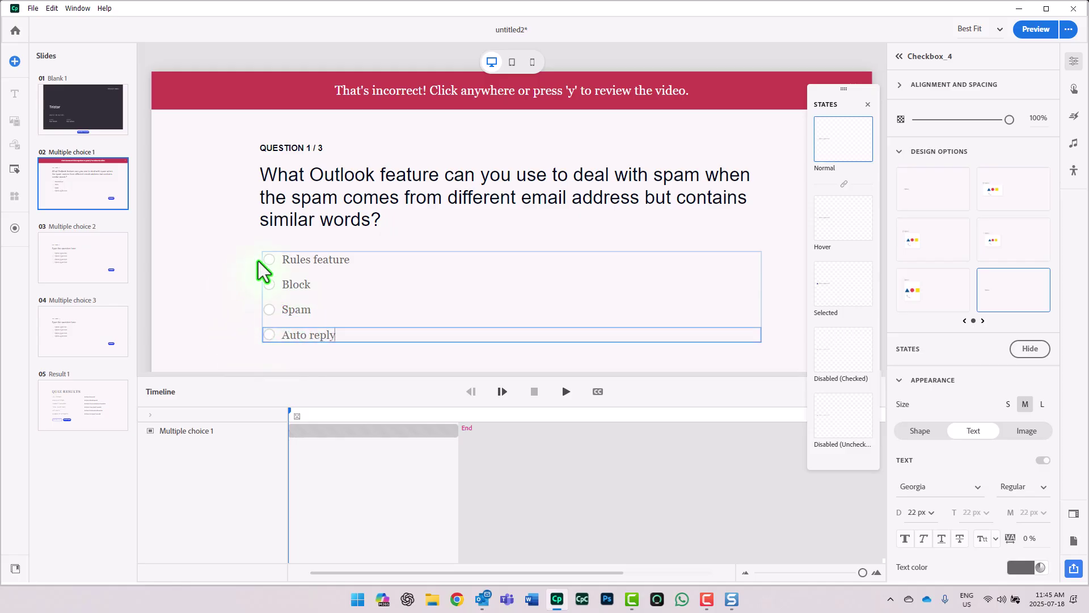
# Enter the second question: "If you wanted to translate some text to another language, which Office application is ideal for that task".
pyautogui.click(70, 254)
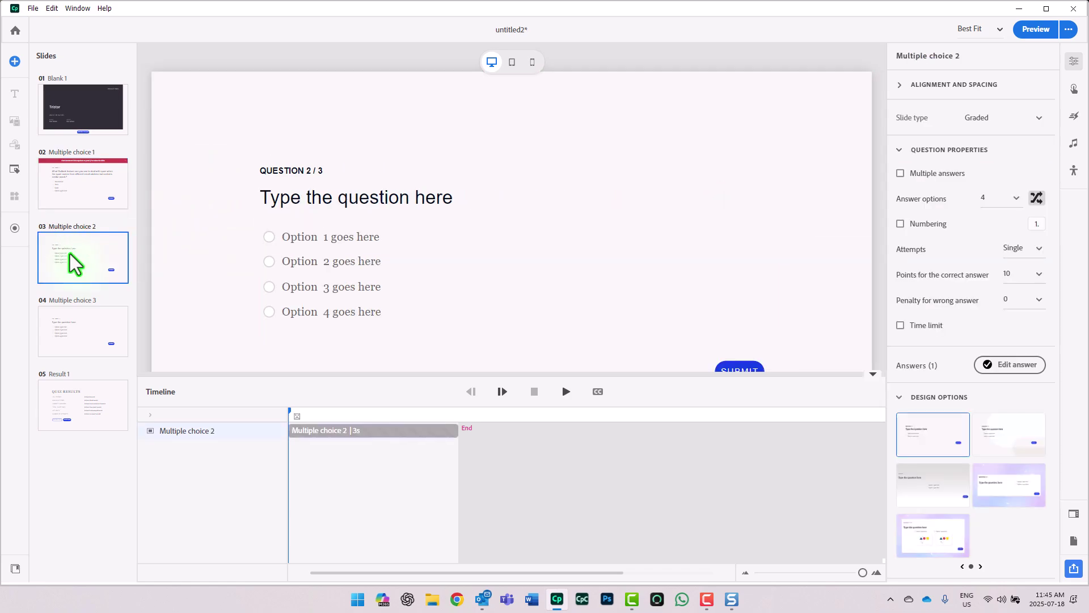
pyautogui.doubleClick(360, 198)
pyautogui.write('If you wanted to translate some text to another language, which Office application is ideal for that task')
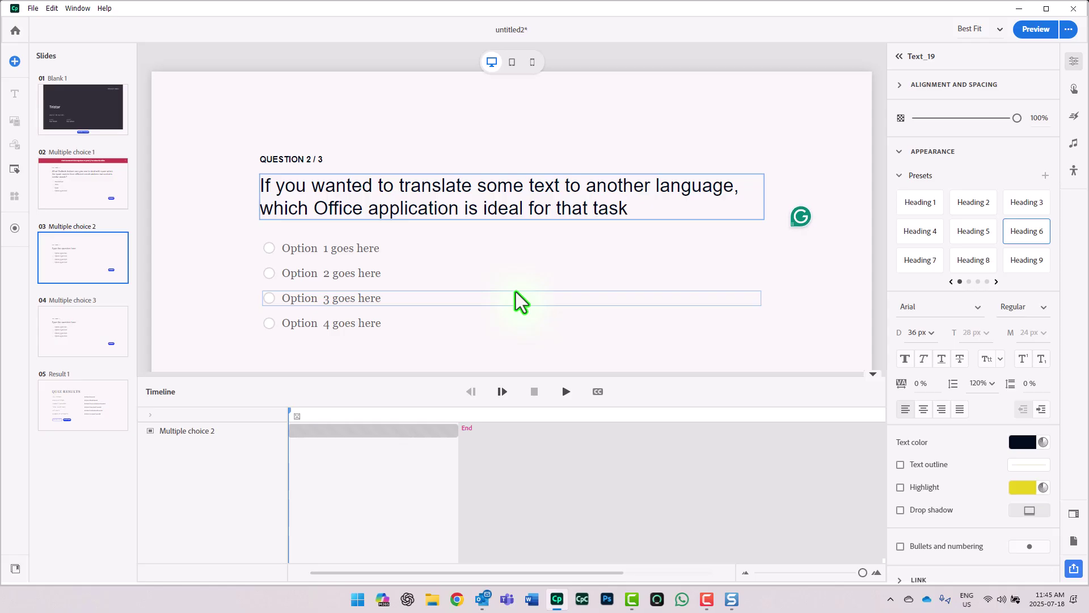
# Set the second question's answer options in order to "MS Word", "MS Excel", "MS PowerPoint" and "MS Outlook".
pyautogui.doubleClick(334, 249)
pyautogui.write('MS Word')
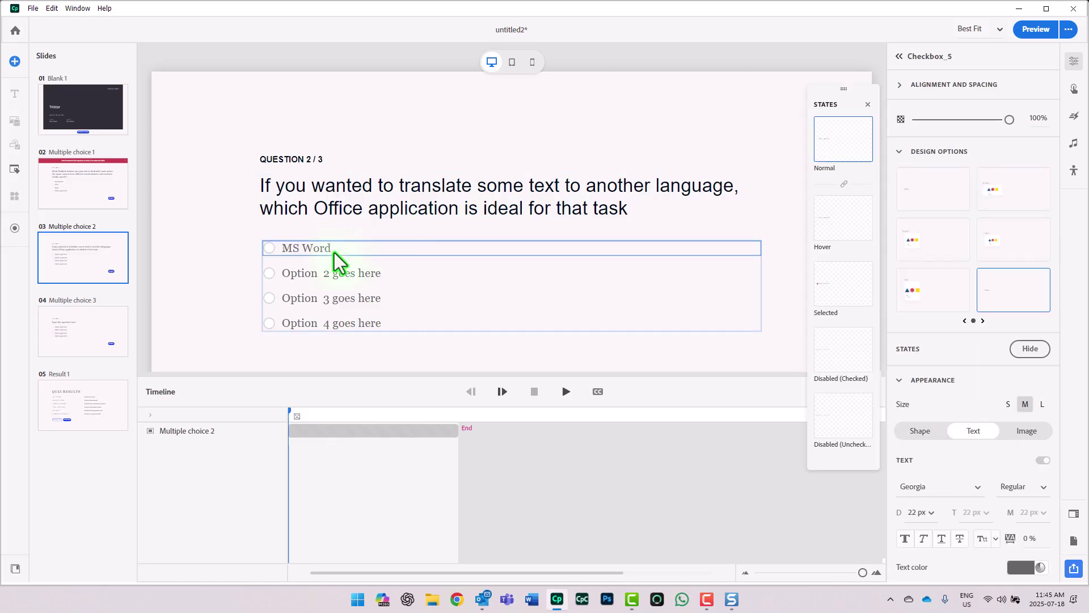
pyautogui.doubleClick(329, 274)
pyautogui.write('MS ')
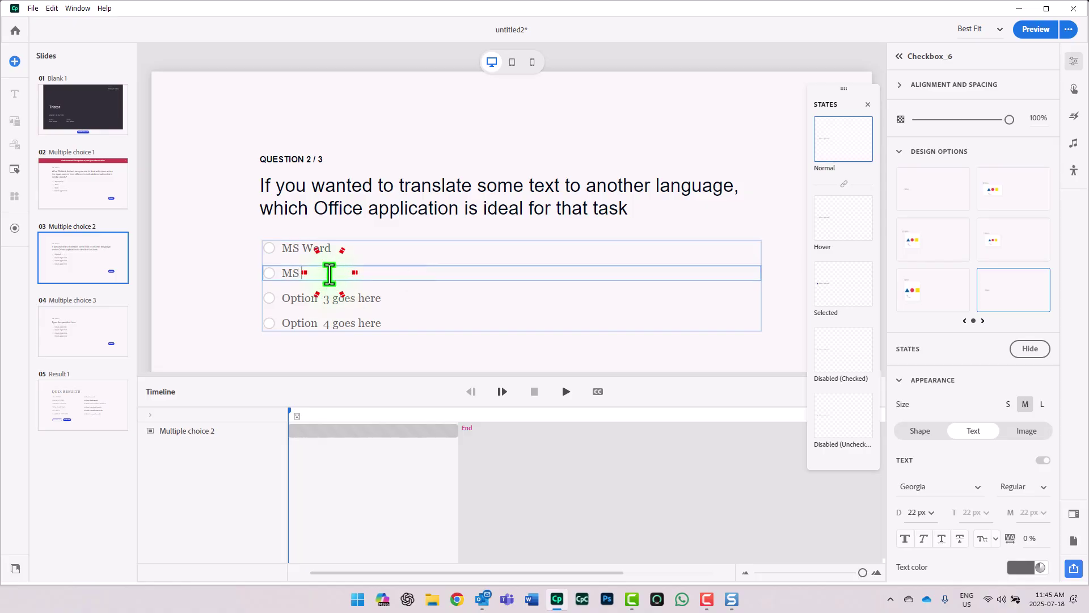
pyautogui.write('Excel')
pyautogui.doubleClick(314, 297)
pyautogui.write('MS')
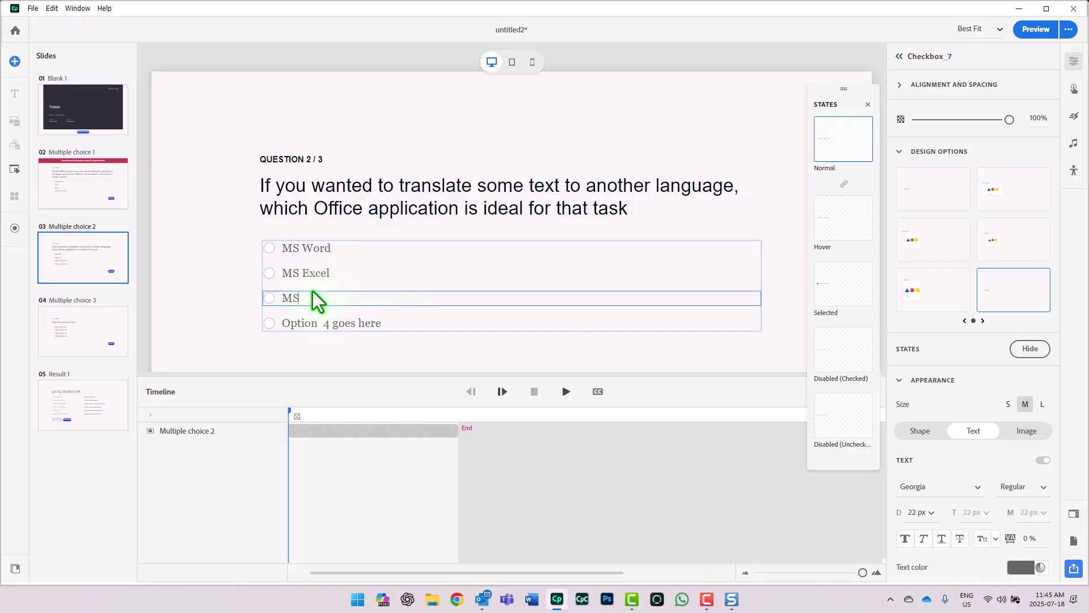
pyautogui.write(' PowerPoint')
pyautogui.doubleClick(310, 323)
pyautogui.write('MS Outlook')
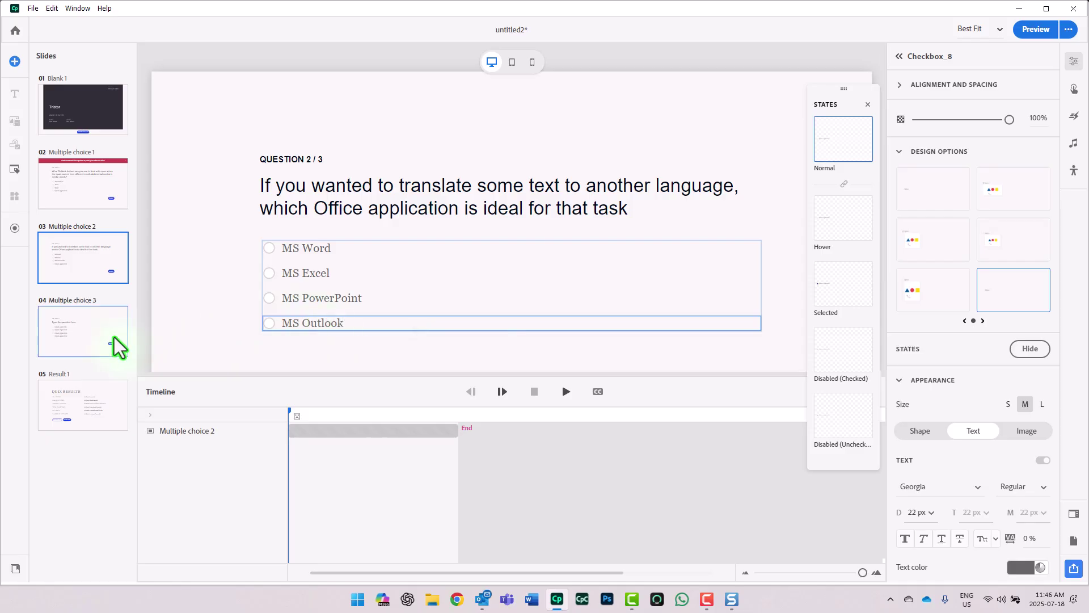
# Enter the third question: "What Office application can you use to edit CSV files?".
pyautogui.click(95, 338)
pyautogui.click(440, 201)
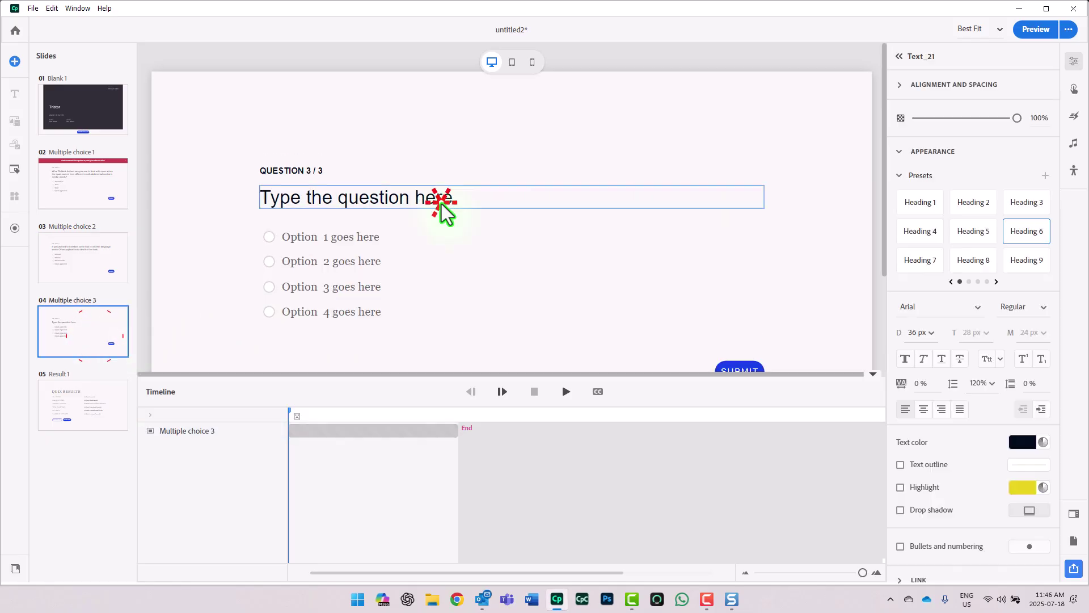
pyautogui.doubleClick(440, 201)
pyautogui.write('What Office application can you use to edit CSV files?')
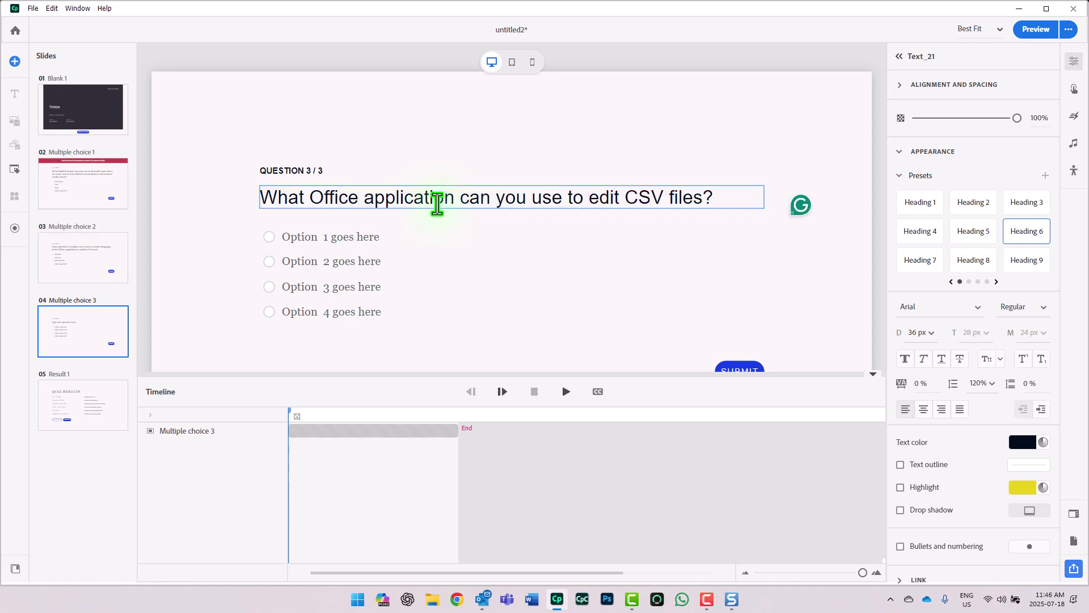
# Set the third question's answer options in order to "MS Excel", "MS Word", "MS PowerPoint" and "MS Outlook", and return to the video slide.
pyautogui.click(339, 240)
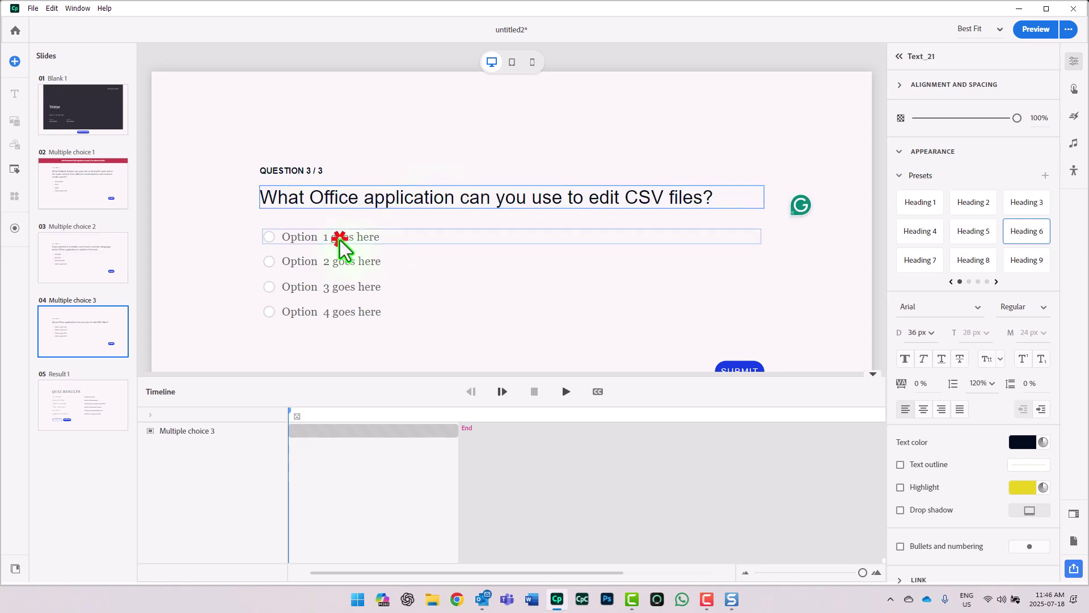
pyautogui.doubleClick(336, 237)
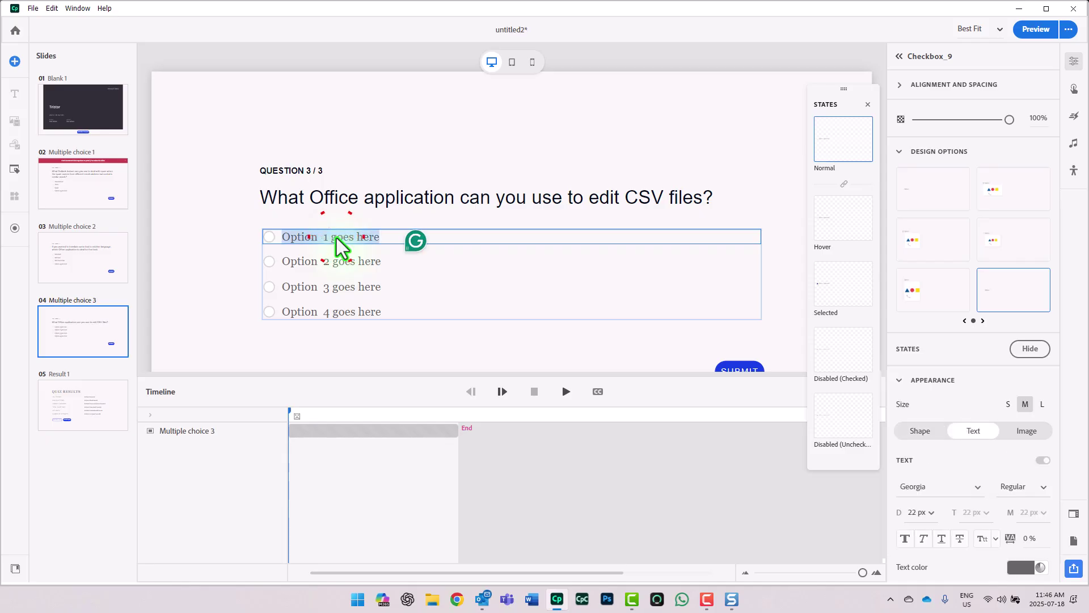
pyautogui.write('MS Excel')
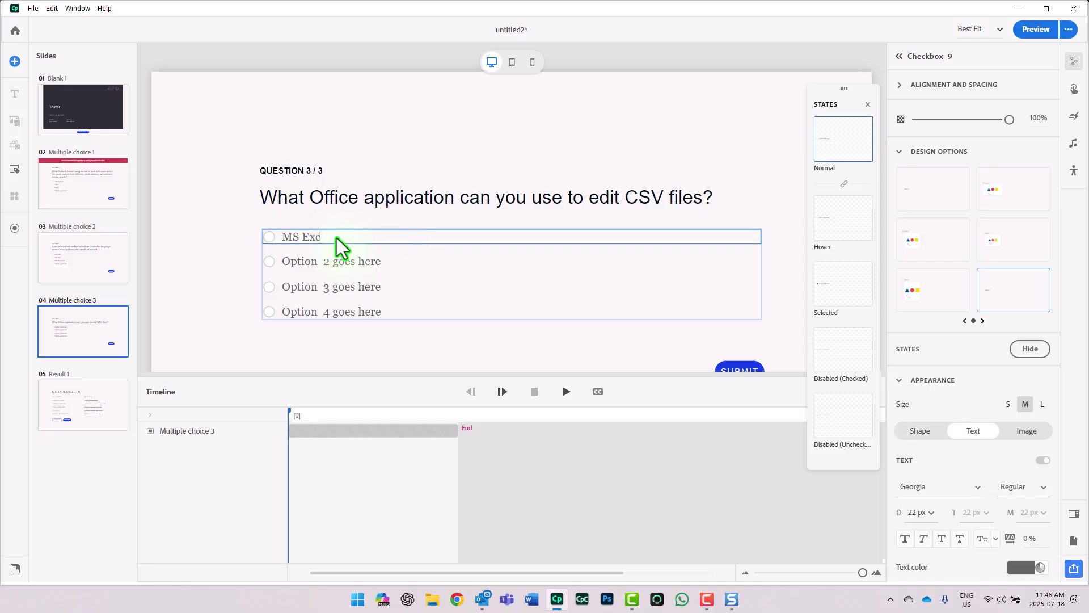
pyautogui.doubleClick(318, 263)
pyautogui.write('MS ')
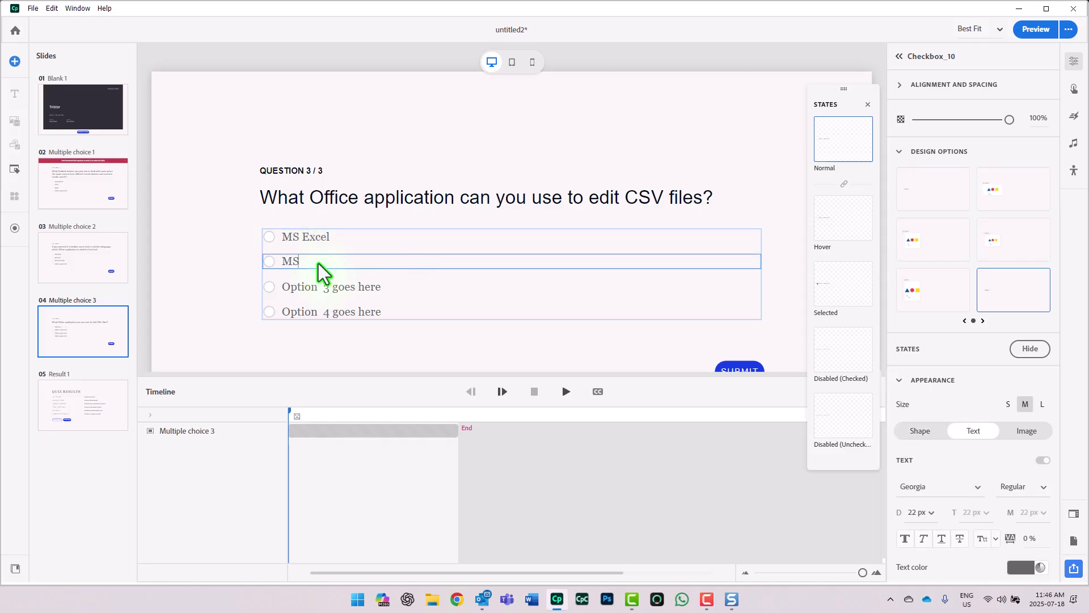
pyautogui.write('Word')
pyautogui.doubleClick(295, 287)
pyautogui.write('MS Powerp')
pyautogui.press('BackSpace')
pyautogui.write('Point')
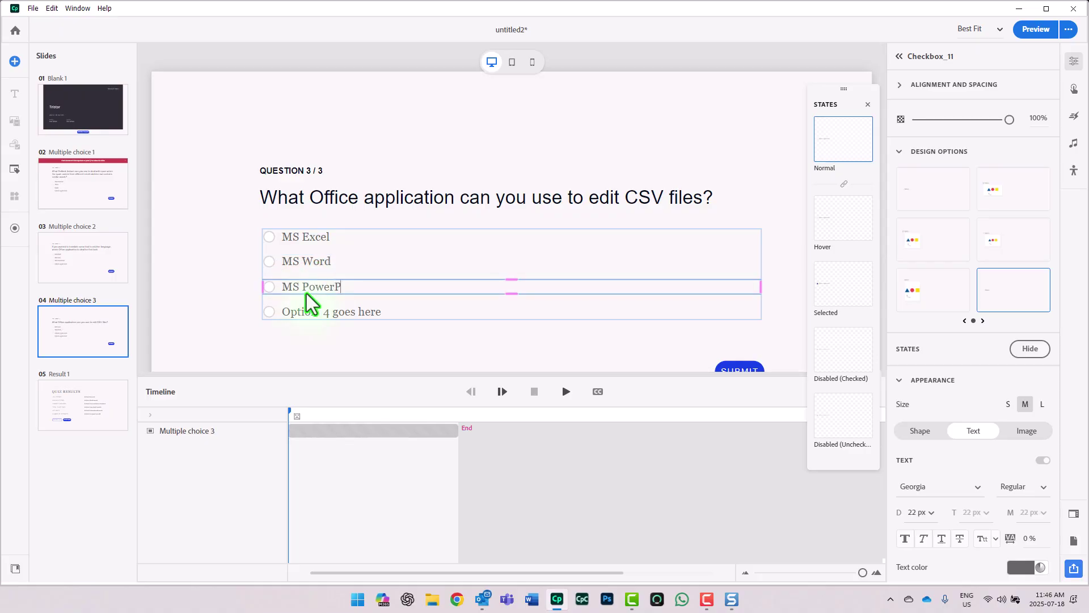
pyautogui.click(319, 312)
pyautogui.doubleClick(316, 312)
pyautogui.write('MS')
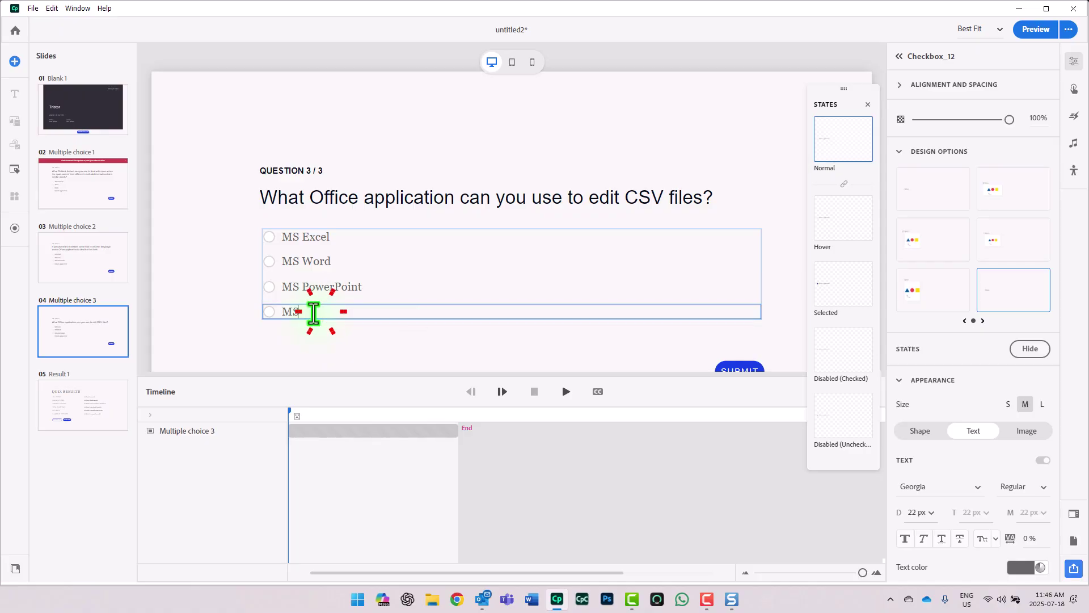
pyautogui.write(' Outlook')
pyautogui.click(94, 108)
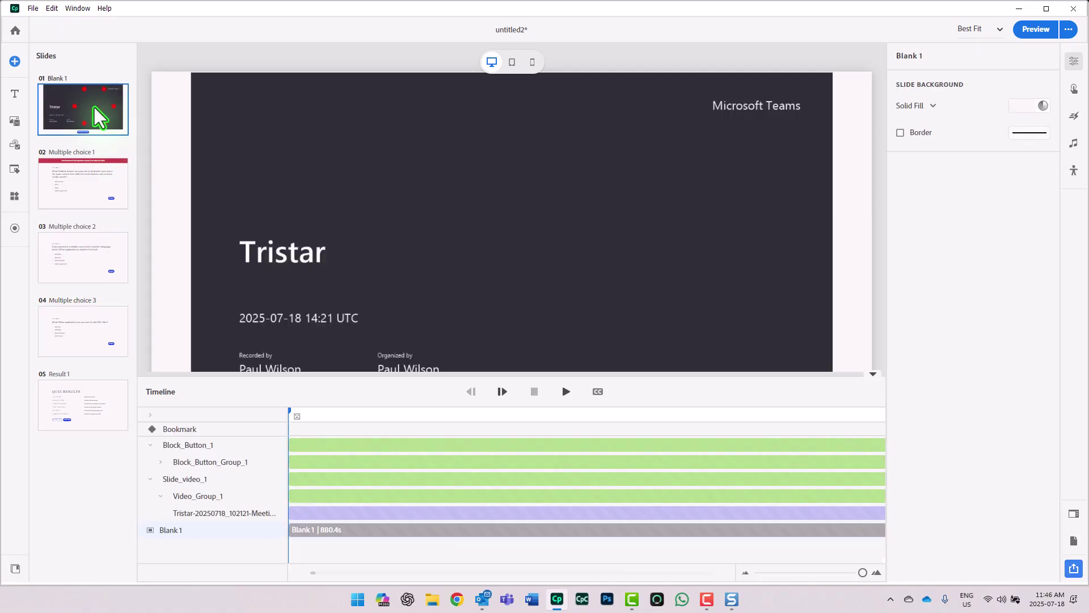
# Add a timeline bookmark named "Outlook" at about 106 s on the video slide, where spam handling is demonstrated.
pyautogui.moveTo(791, 410); pyautogui.dragTo(414, 410)
pyautogui.click(802, 410)
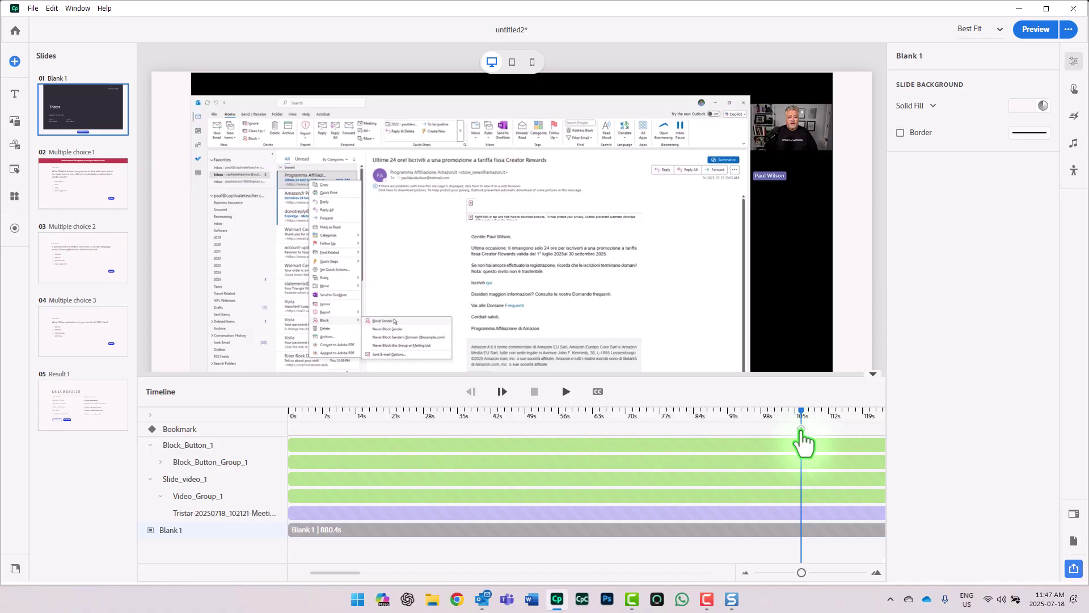
pyautogui.click(801, 430)
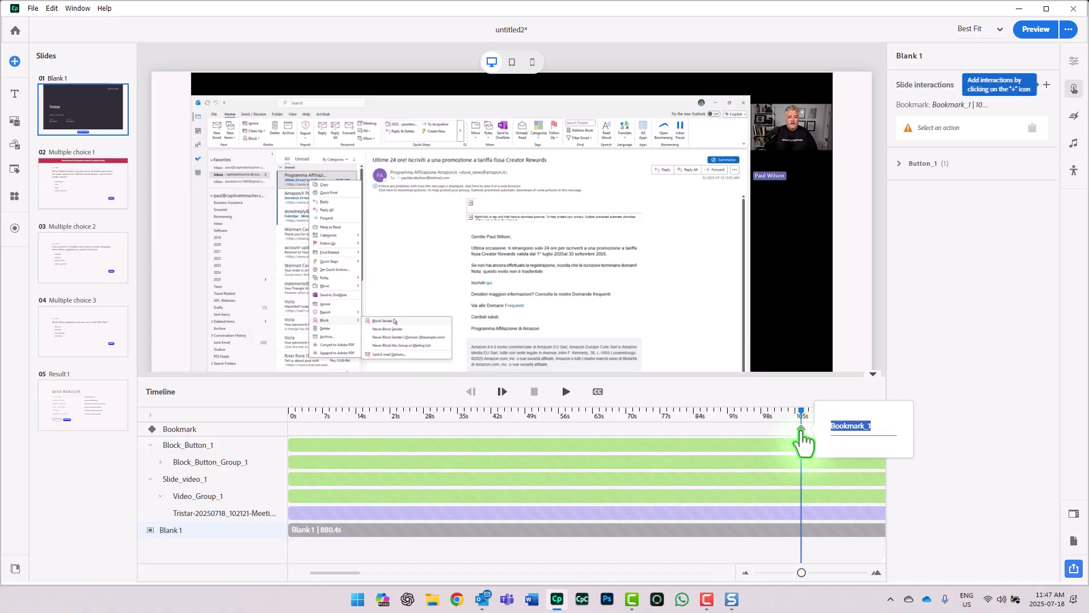
pyautogui.write('Outlook')
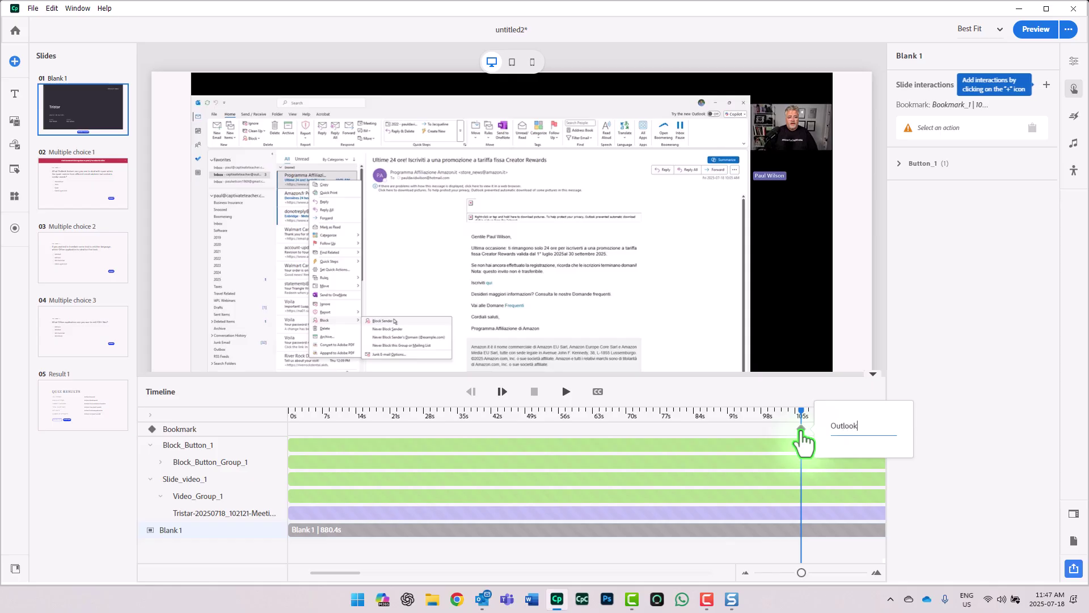
pyautogui.press('Return')
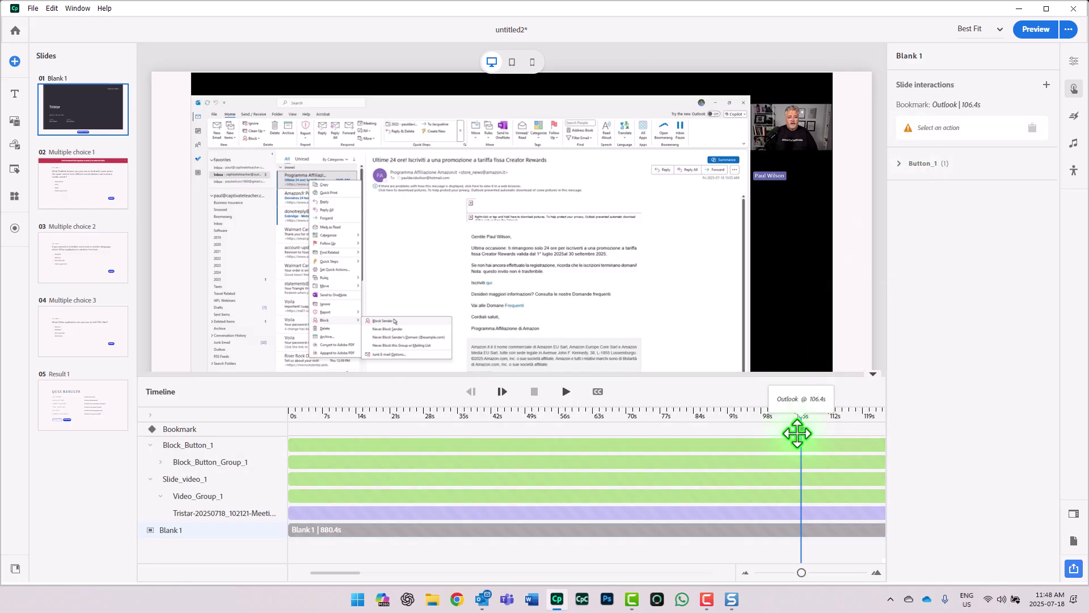
# Change the first question's Last Attempt action to Jump to Bookmark, targeting the "Outlook" bookmark.
pyautogui.click(84, 183)
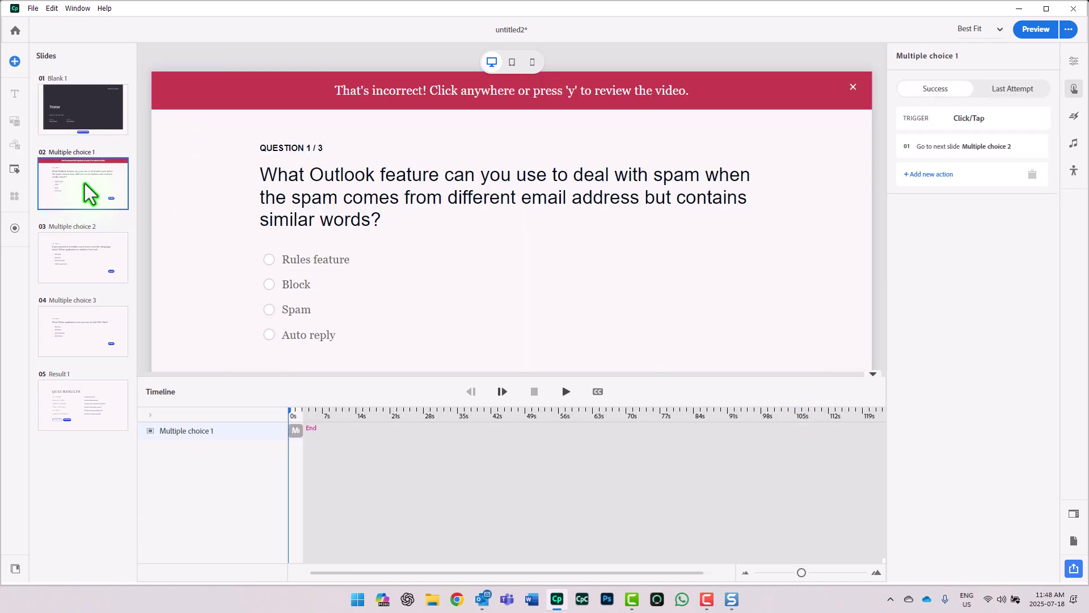
pyautogui.moveTo(937, 153)
pyautogui.click(1017, 89)
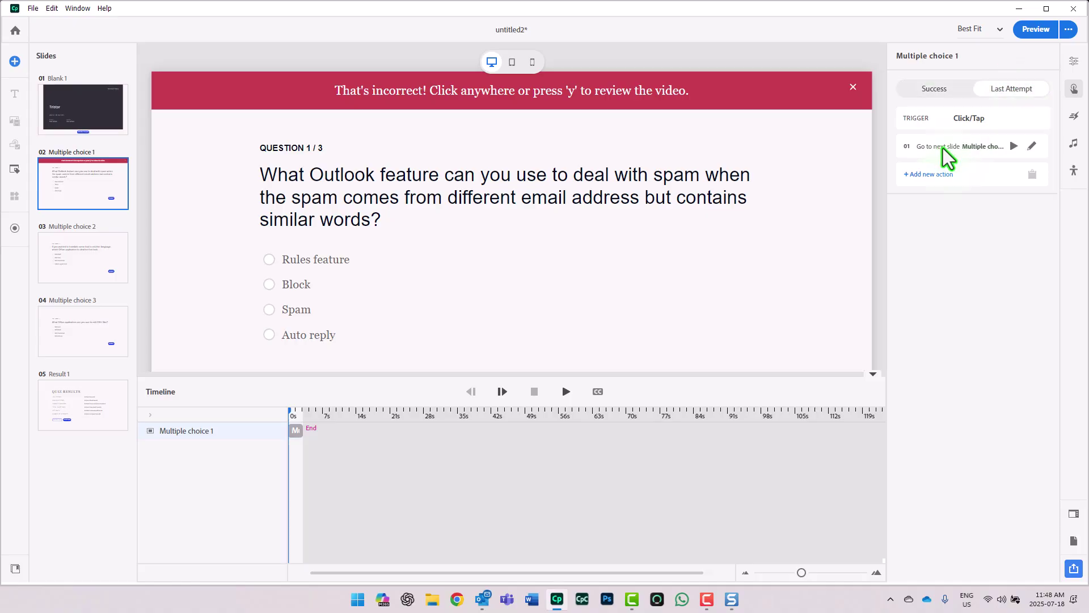
pyautogui.click(965, 149)
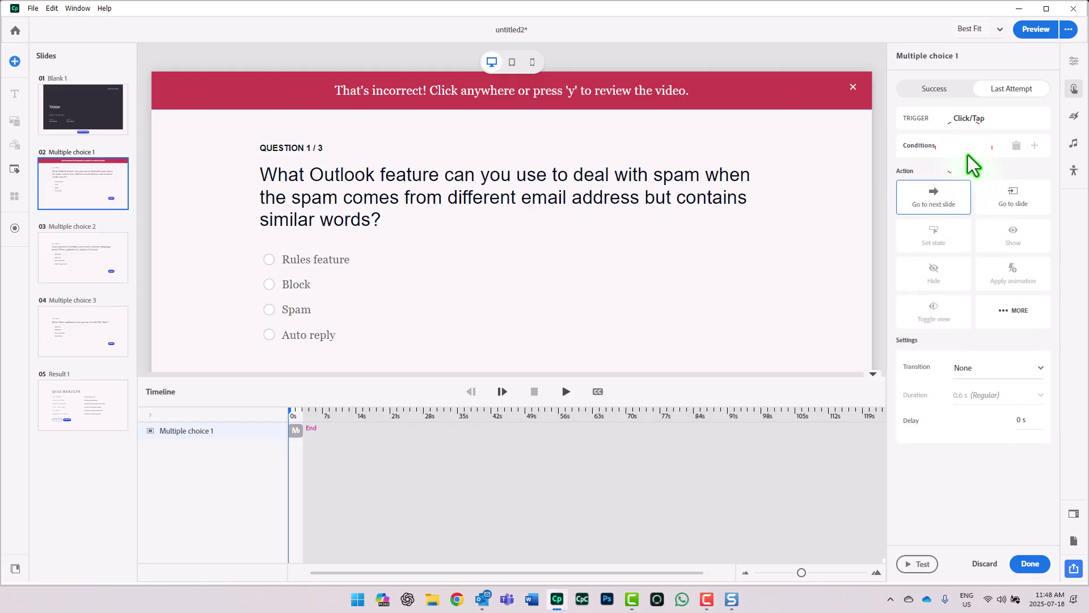
pyautogui.click(1011, 320)
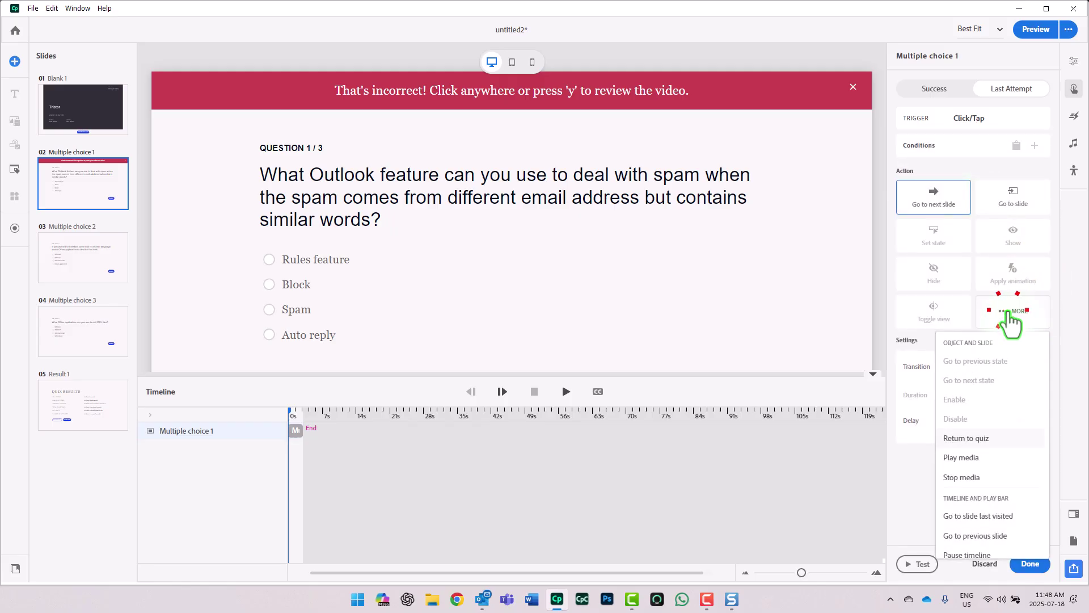
pyautogui.scroll(-3, 981, 400)
pyautogui.scroll(-2, 984, 404)
pyautogui.click(994, 502)
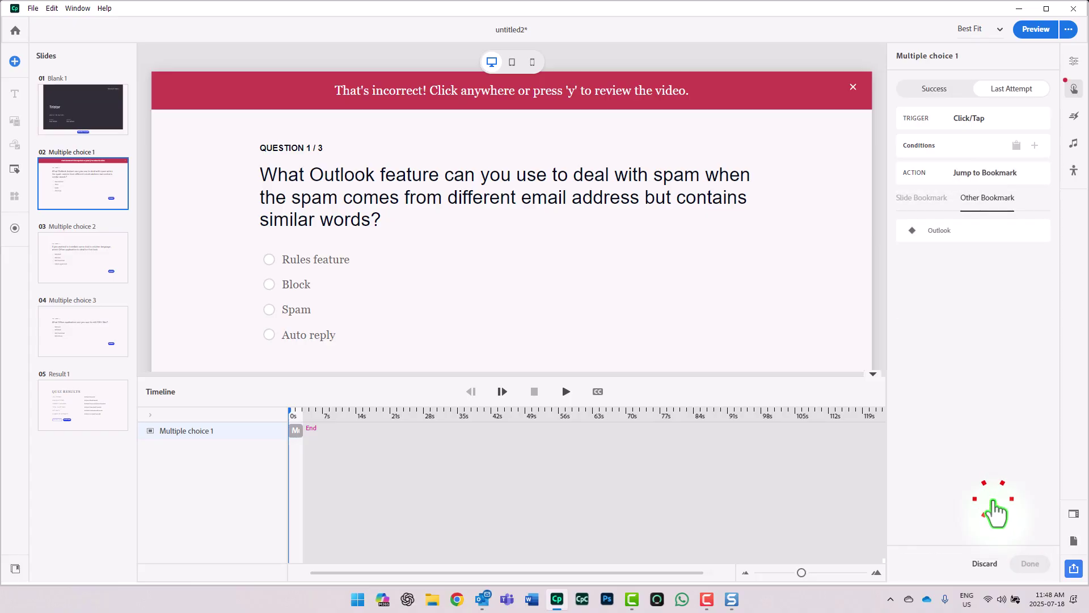
pyautogui.click(955, 231)
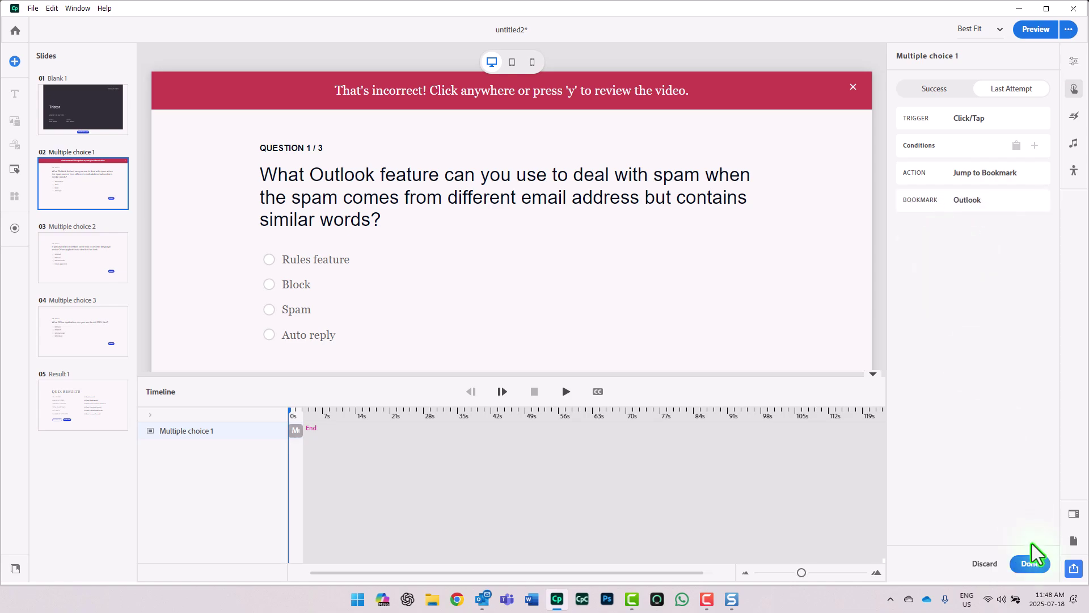
pyautogui.click(1030, 563)
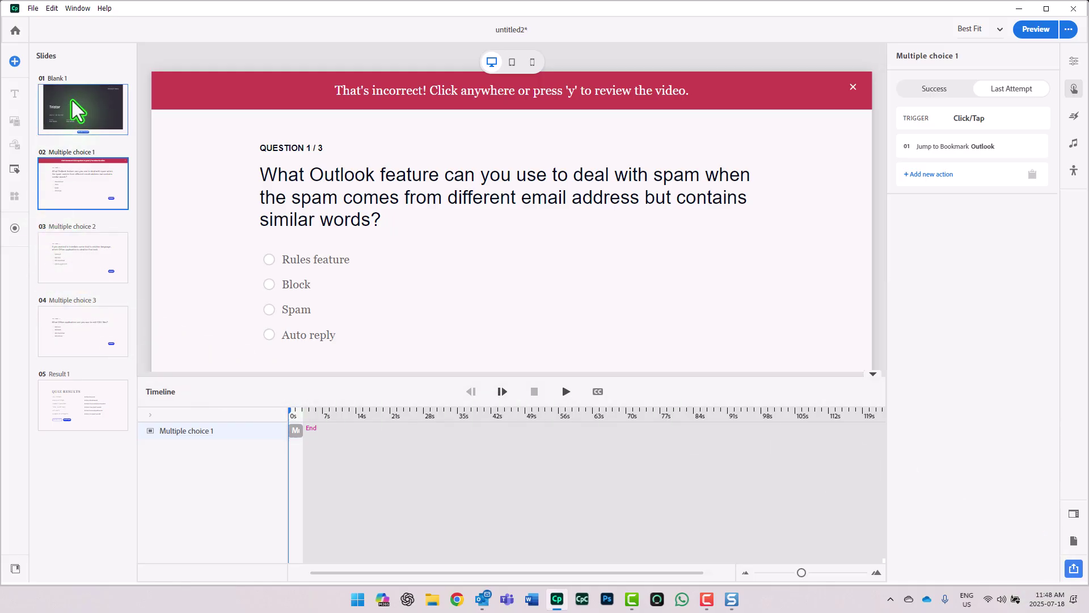
# Add a timeline bookmark named "Word" at about 196 s on the video slide, just before Word opens in the recording.
pyautogui.click(78, 246)
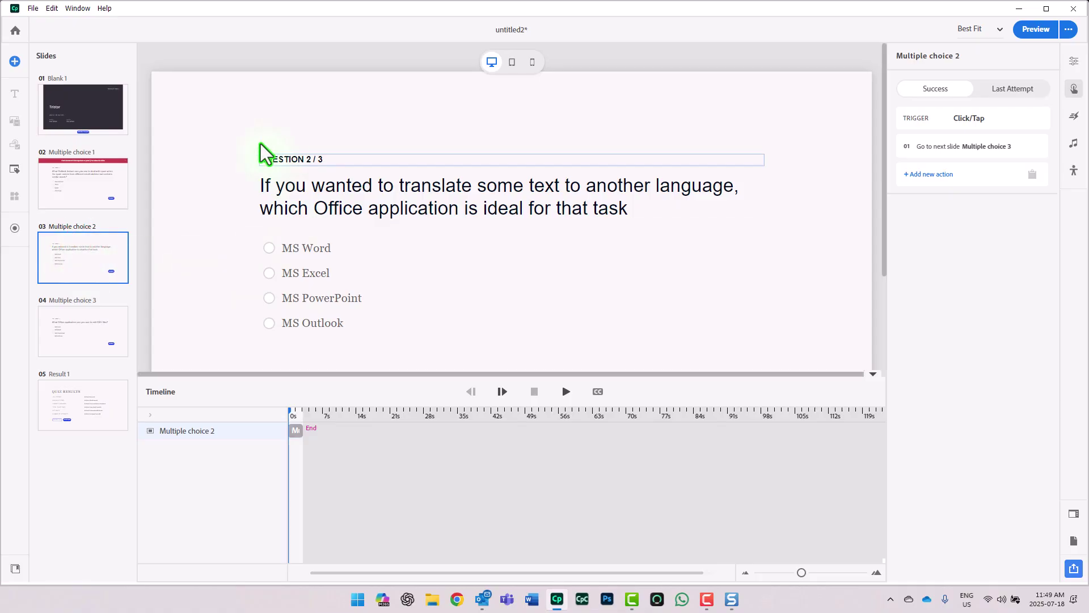
pyautogui.click(74, 100)
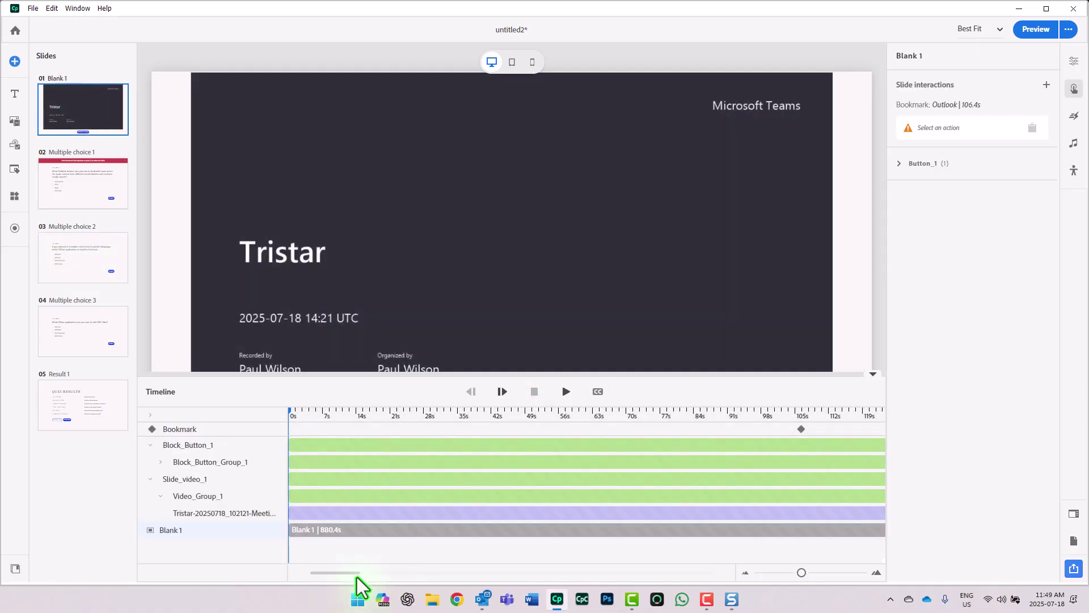
pyautogui.moveTo(345, 574); pyautogui.dragTo(391, 573)
pyautogui.click(744, 412)
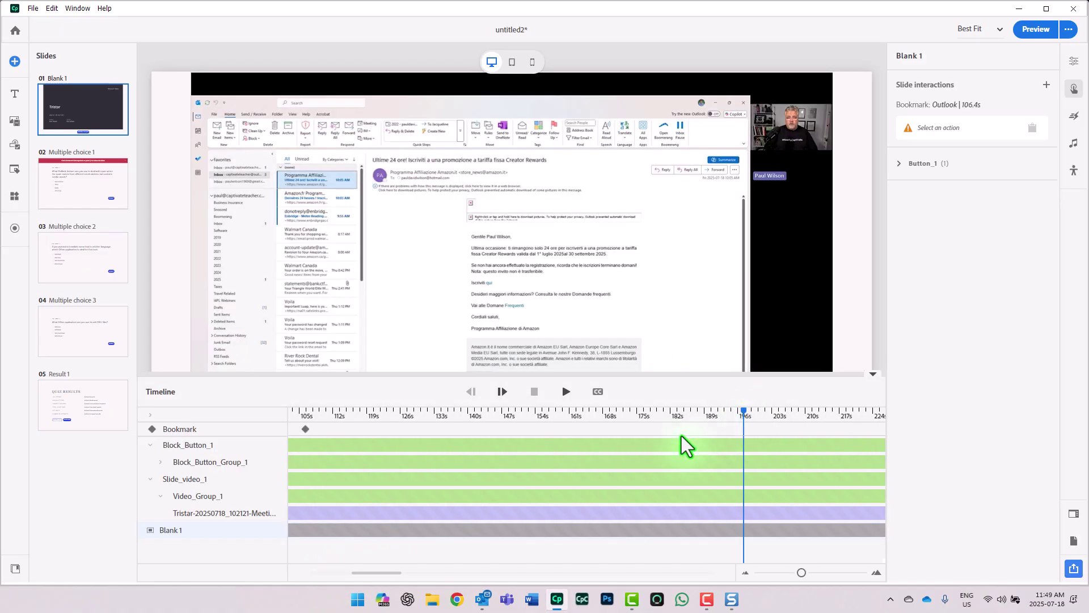
pyautogui.click(566, 395)
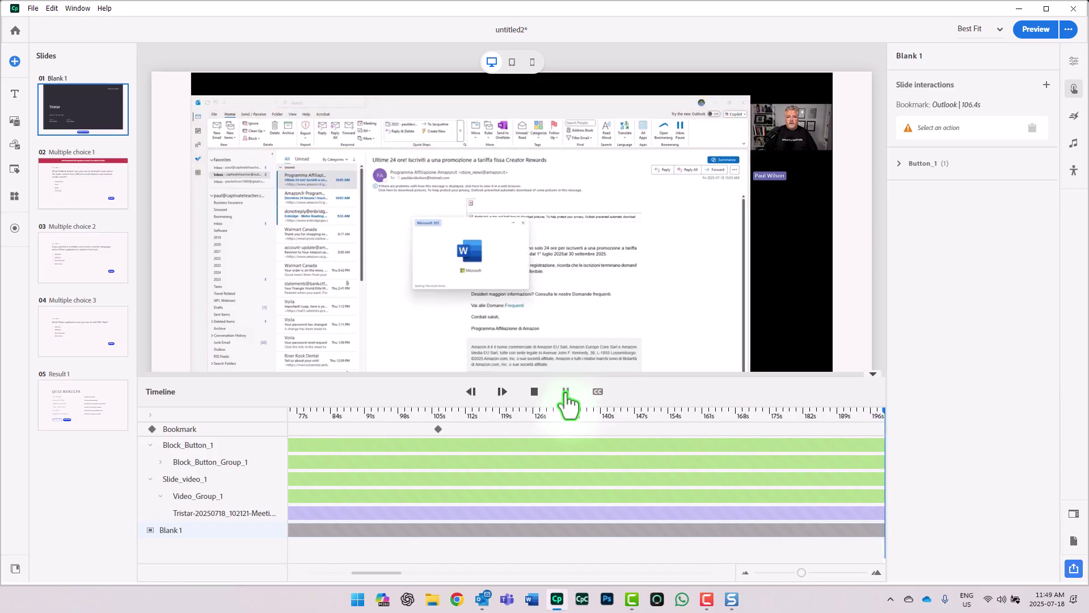
pyautogui.click(566, 395)
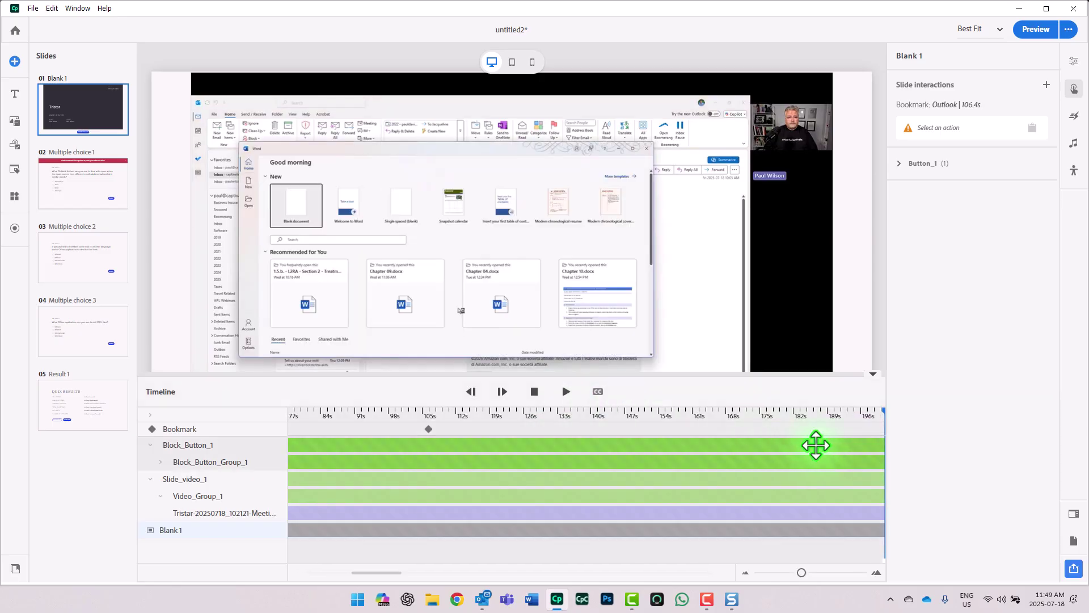
pyautogui.click(865, 431)
pyautogui.click(860, 410)
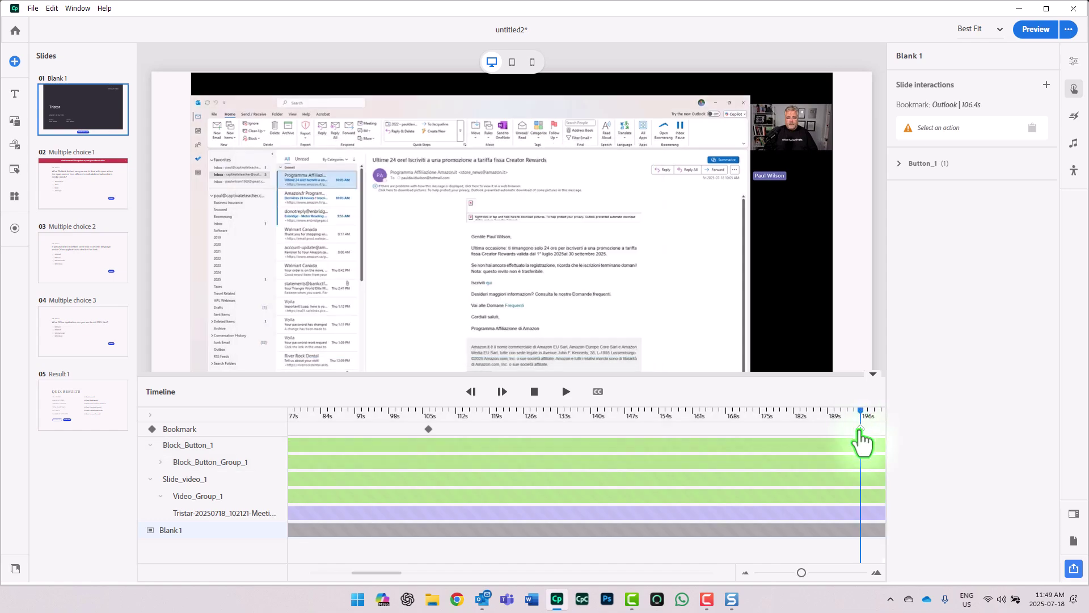
pyautogui.click(860, 429)
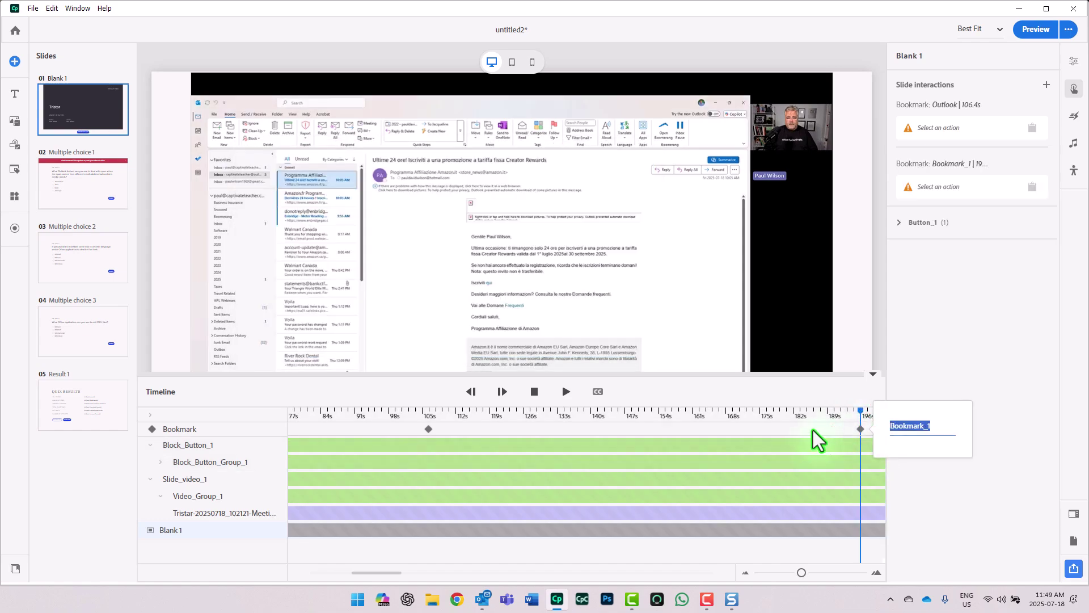
pyautogui.write('Word')
pyautogui.press('Return')
# Show the second question's feedback caption and check its Incorrect state.
pyautogui.click(89, 273)
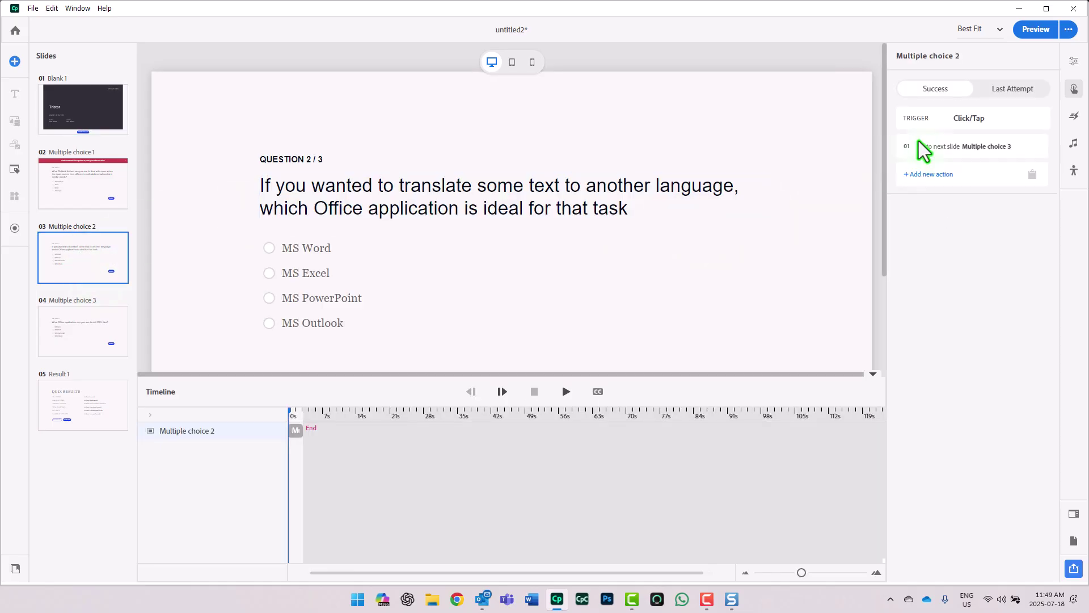
pyautogui.click(1074, 61)
pyautogui.scroll(-4, 1041, 519)
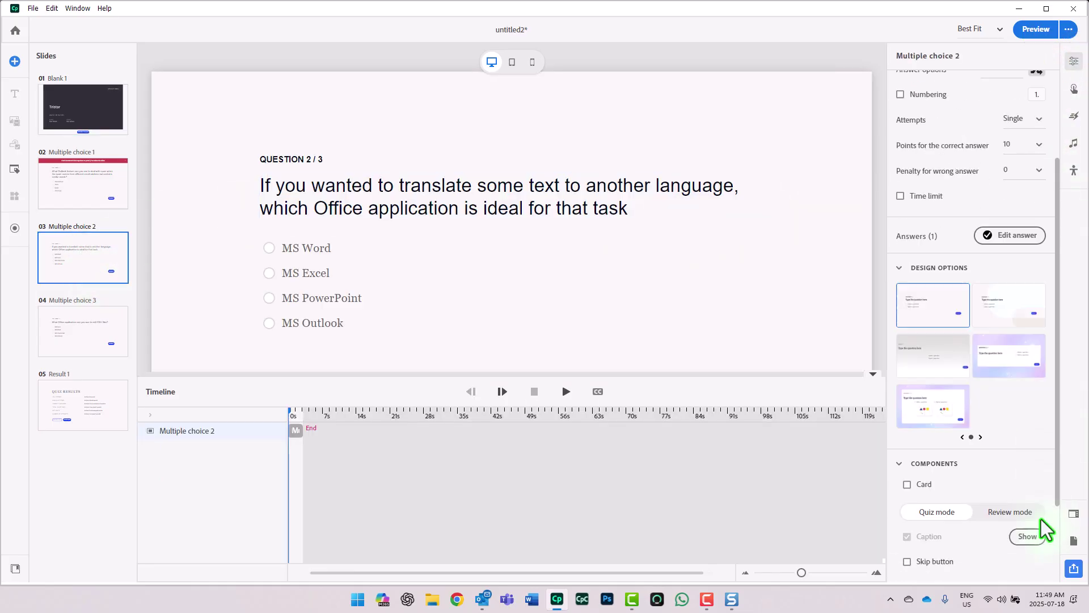
pyautogui.click(1029, 440)
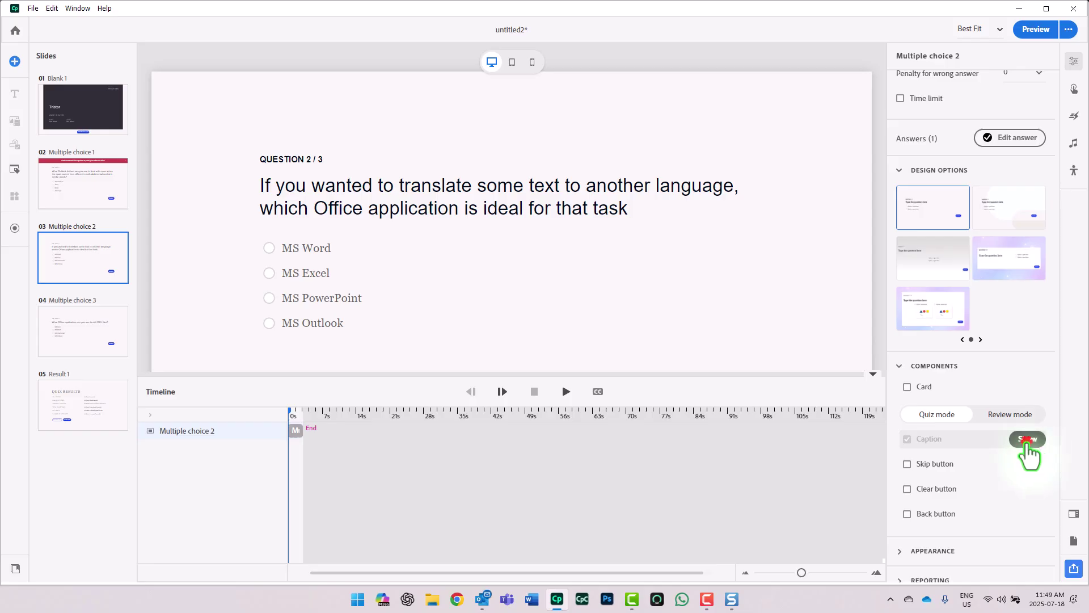
pyautogui.click(679, 80)
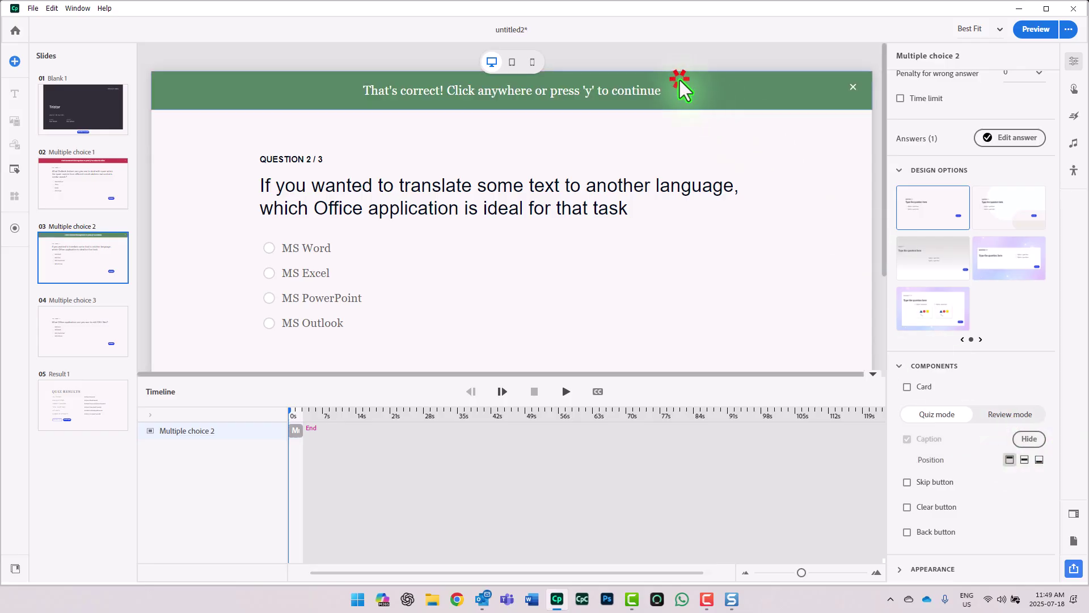
pyautogui.click(854, 309)
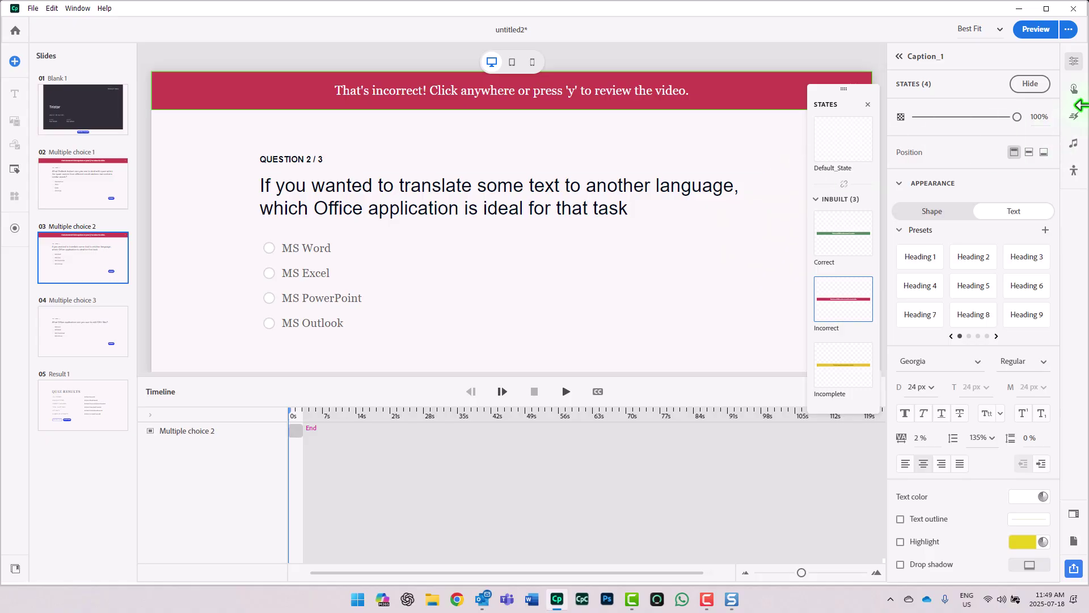
pyautogui.click(681, 329)
# Change the second question's Last Attempt action to Jump to Bookmark, targeting the "Word" bookmark.
pyautogui.click(995, 90)
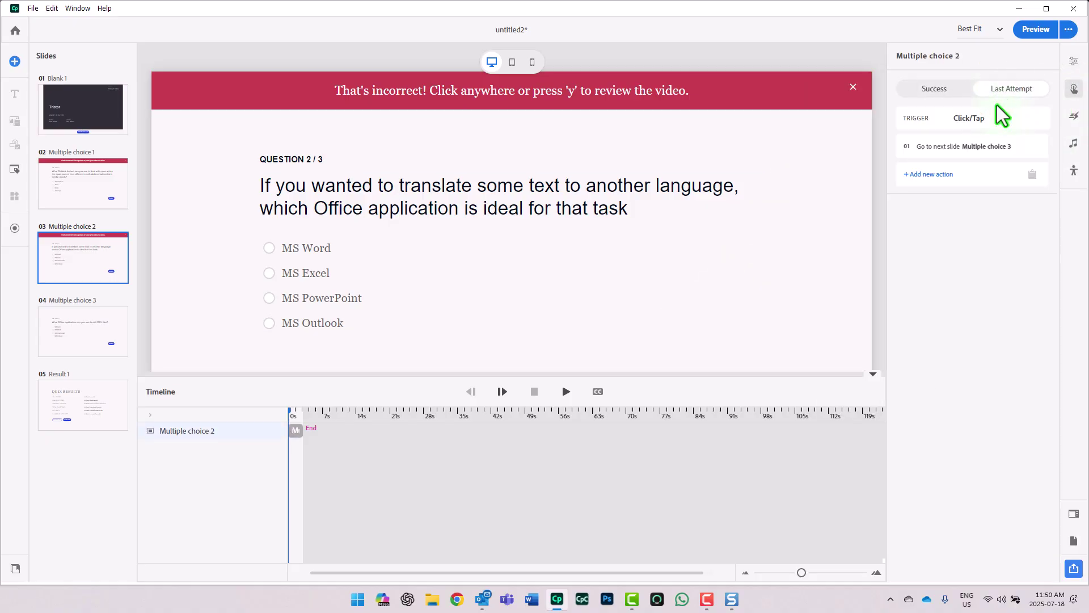
pyautogui.click(972, 149)
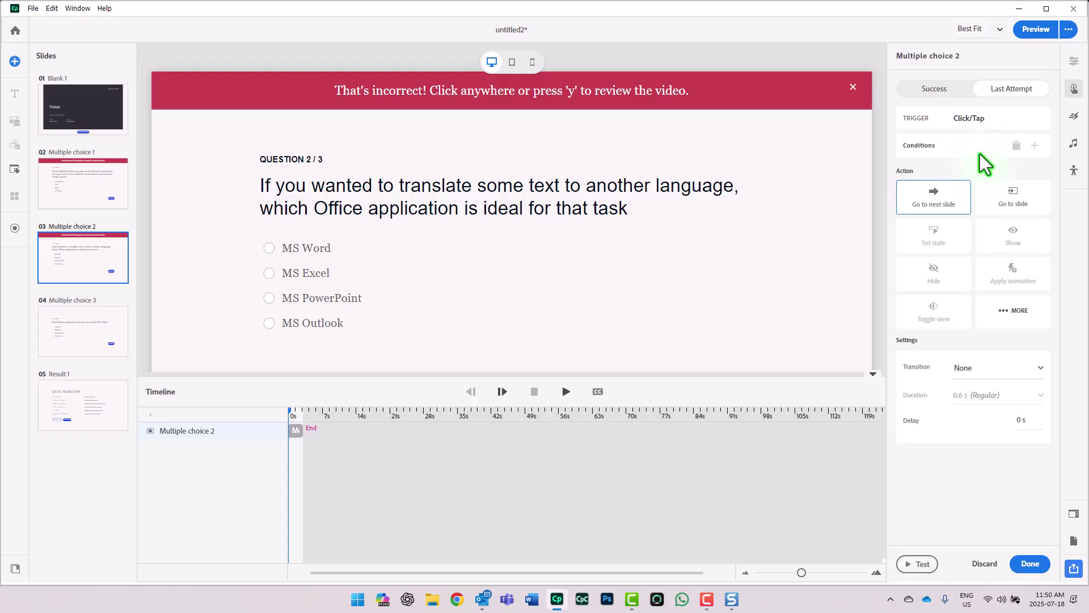
pyautogui.click(1015, 311)
pyautogui.click(968, 474)
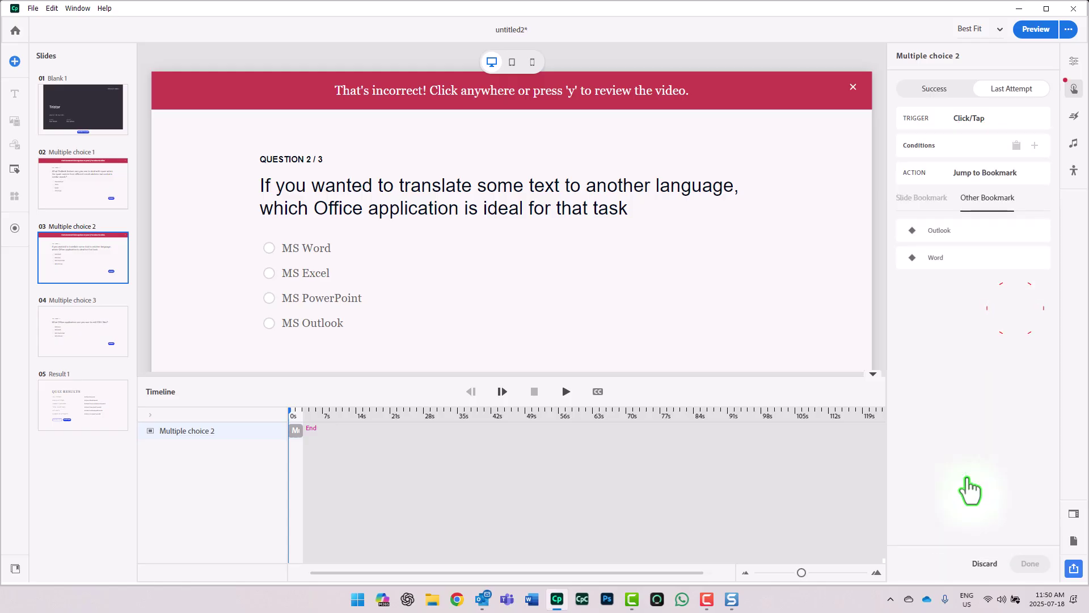
pyautogui.click(934, 259)
pyautogui.click(1026, 564)
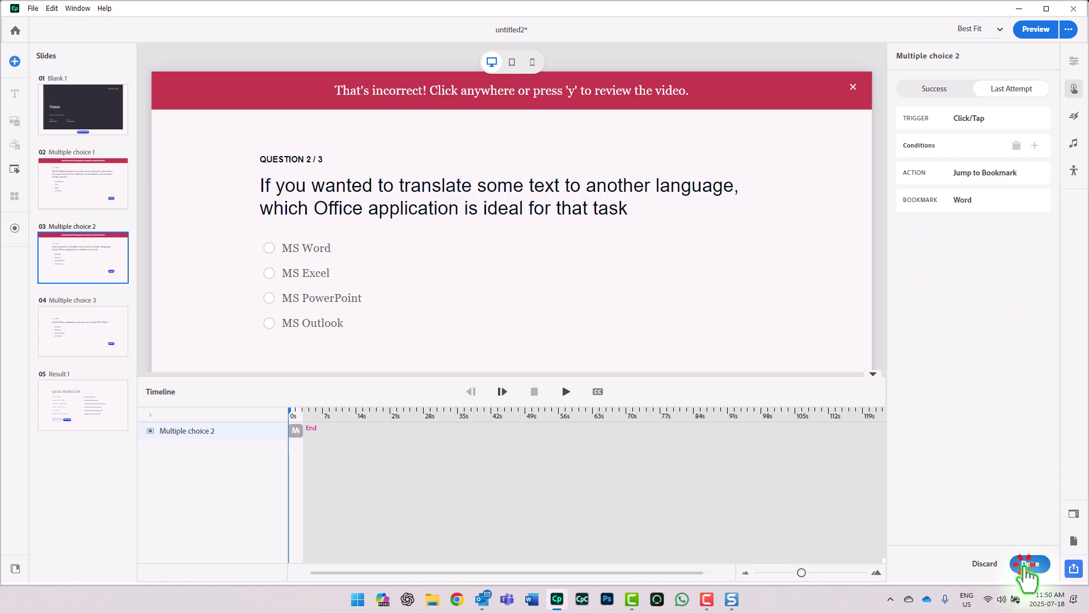
# Add a timeline bookmark named "Excel" at about 357 s on the video slide, after the translation demonstration.
pyautogui.click(81, 101)
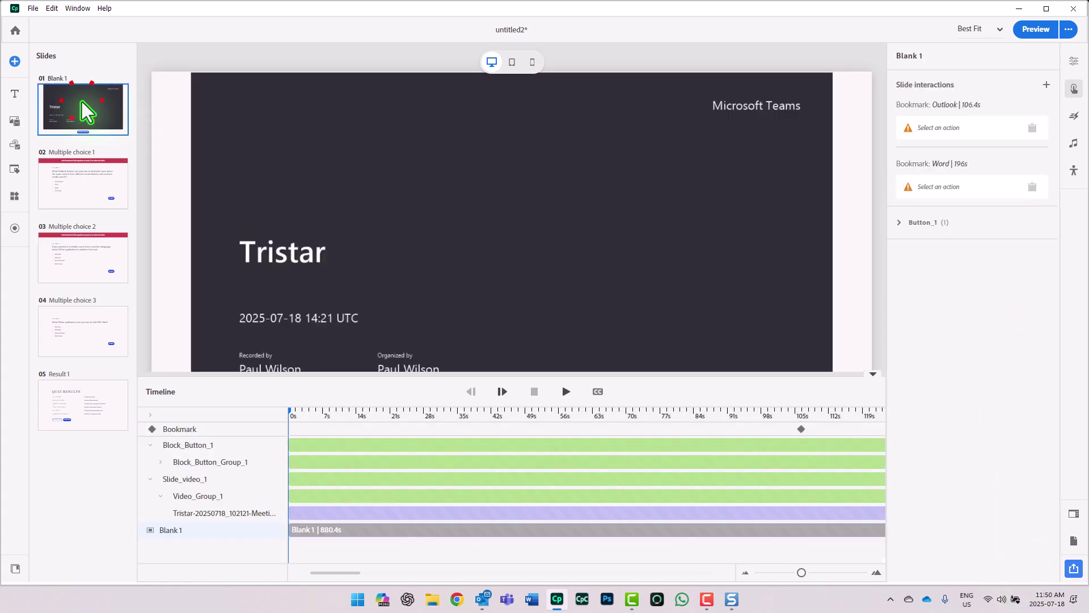
pyautogui.moveTo(338, 573); pyautogui.dragTo(407, 573)
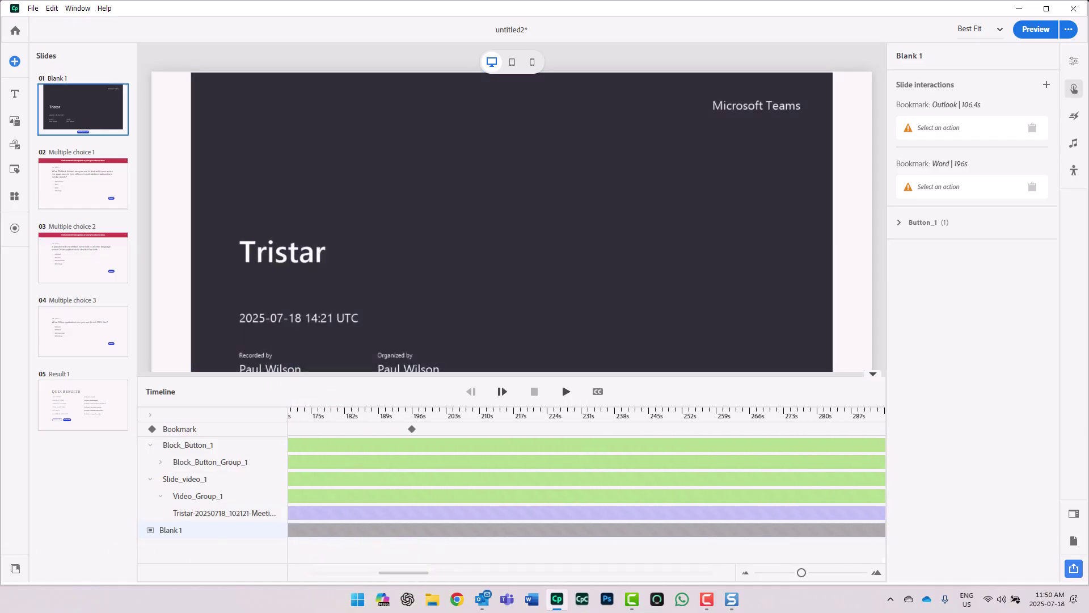
pyautogui.moveTo(410, 571); pyautogui.dragTo(466, 573)
pyautogui.click(539, 411)
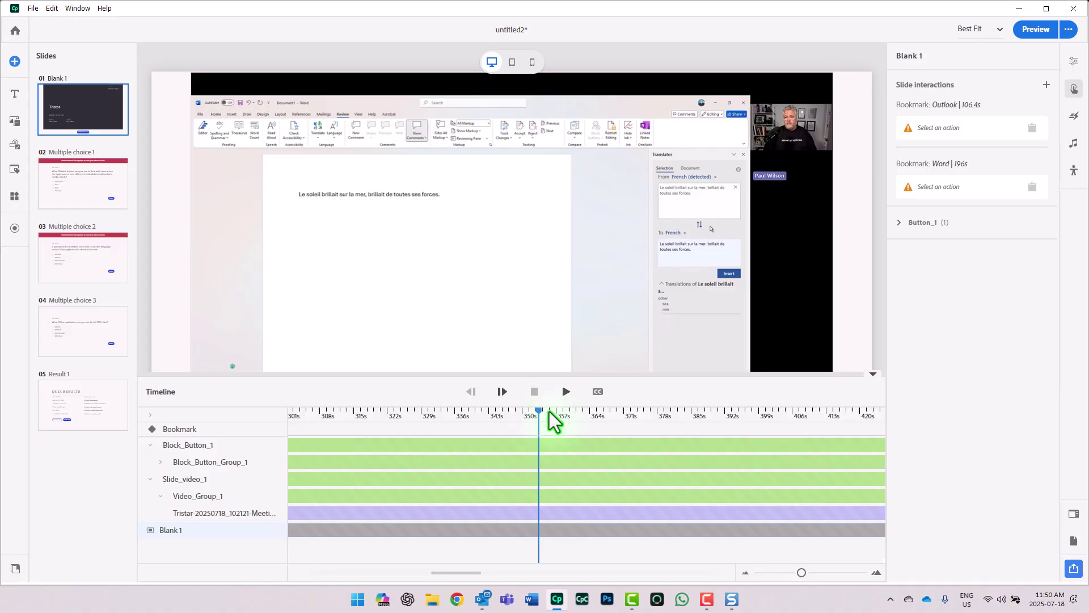
pyautogui.click(566, 393)
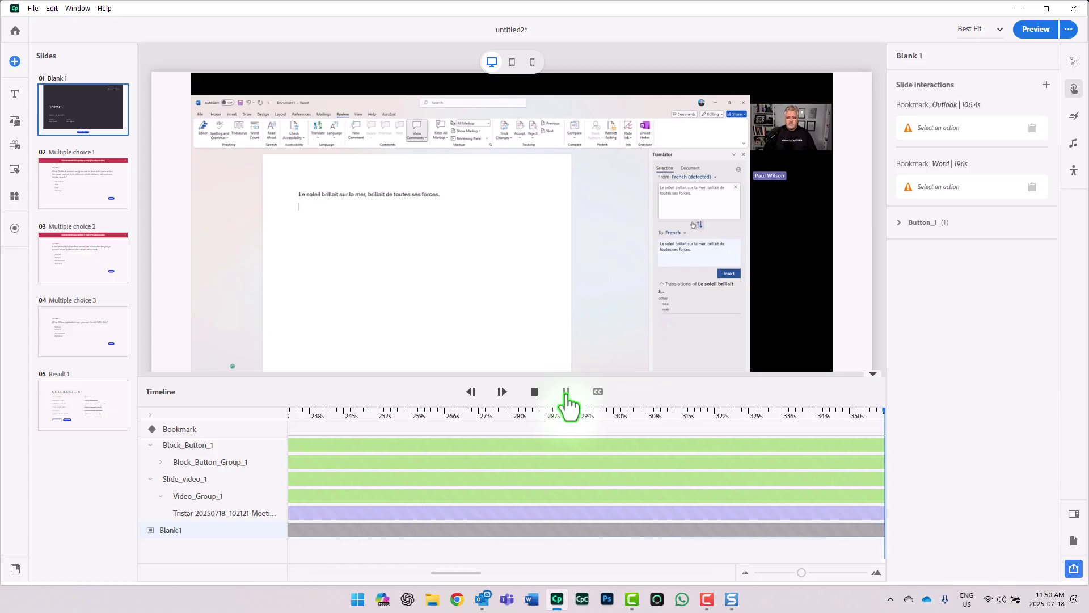
pyautogui.click(566, 395)
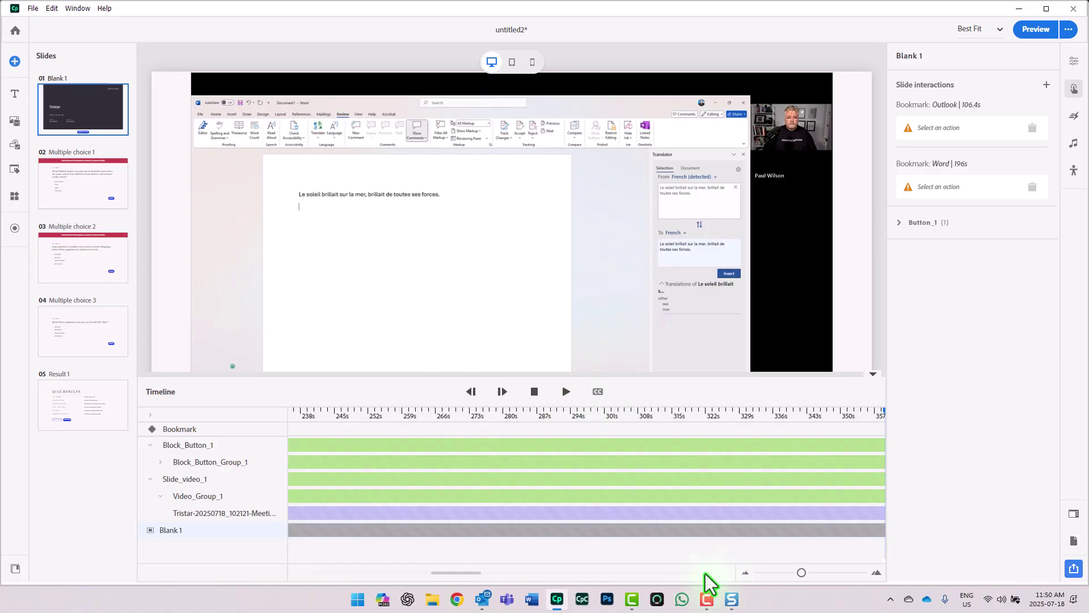
pyautogui.moveTo(472, 572); pyautogui.dragTo(479, 574)
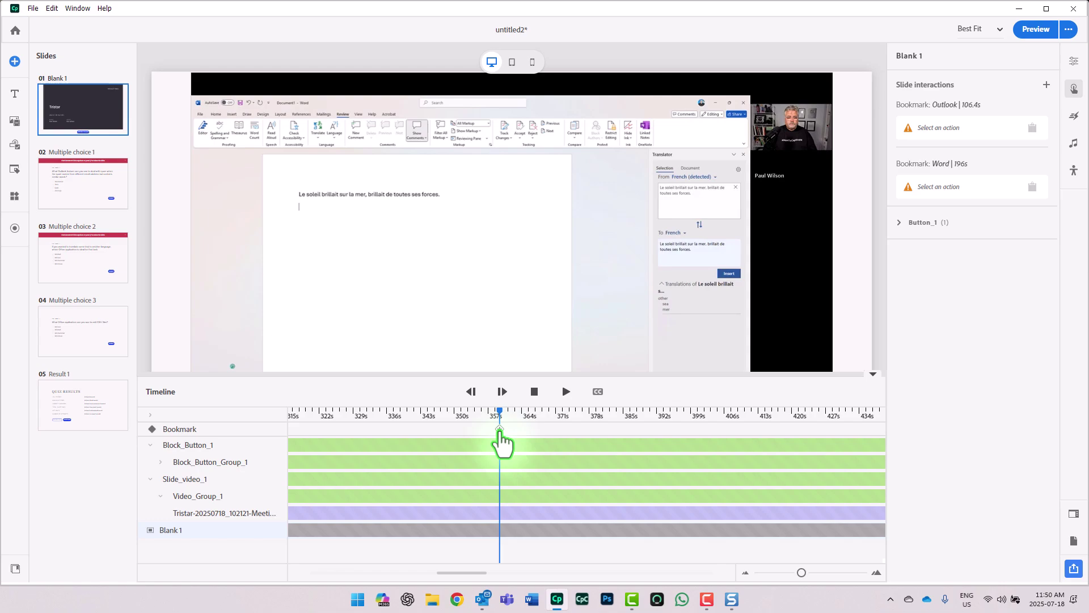
pyautogui.click(499, 430)
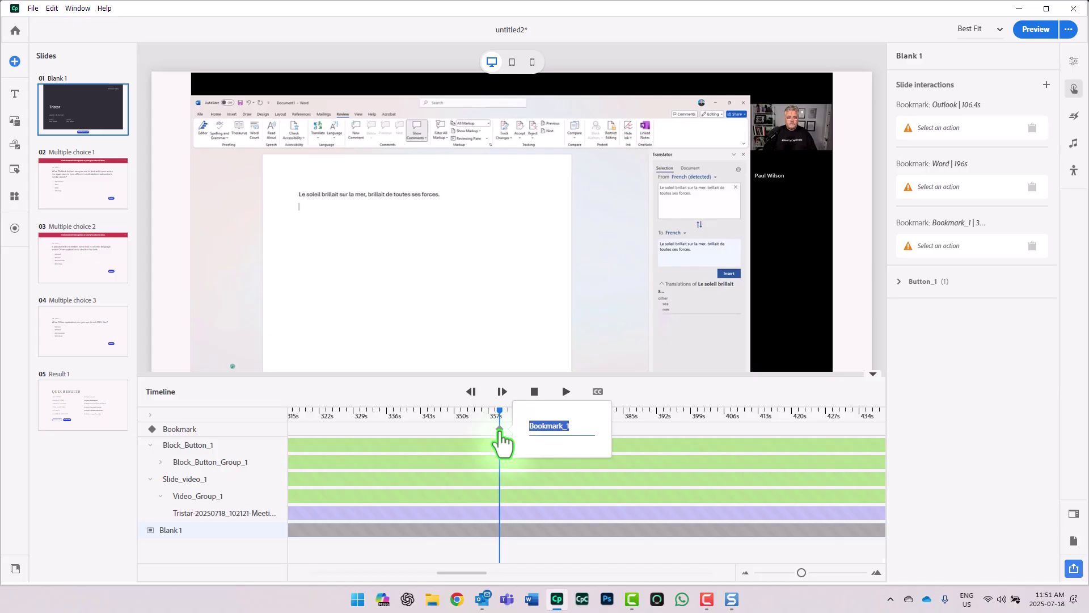
pyautogui.write('Exce')
pyautogui.press('Return')
# Change the third question's Last Attempt action to Jump to Bookmark, targeting the "Excel" bookmark.
pyautogui.click(66, 335)
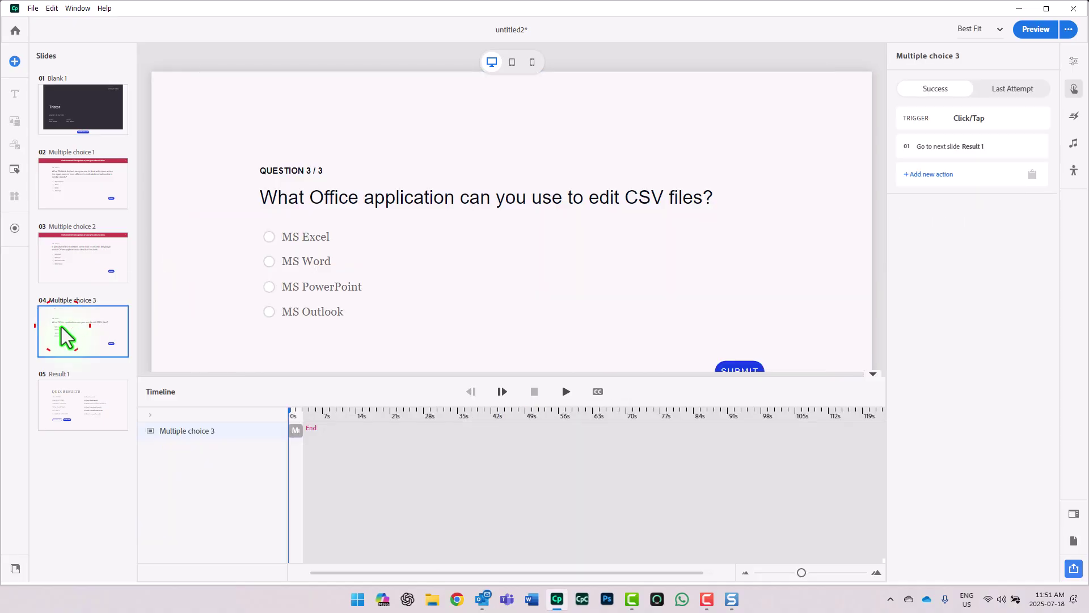
pyautogui.click(1005, 89)
pyautogui.click(992, 147)
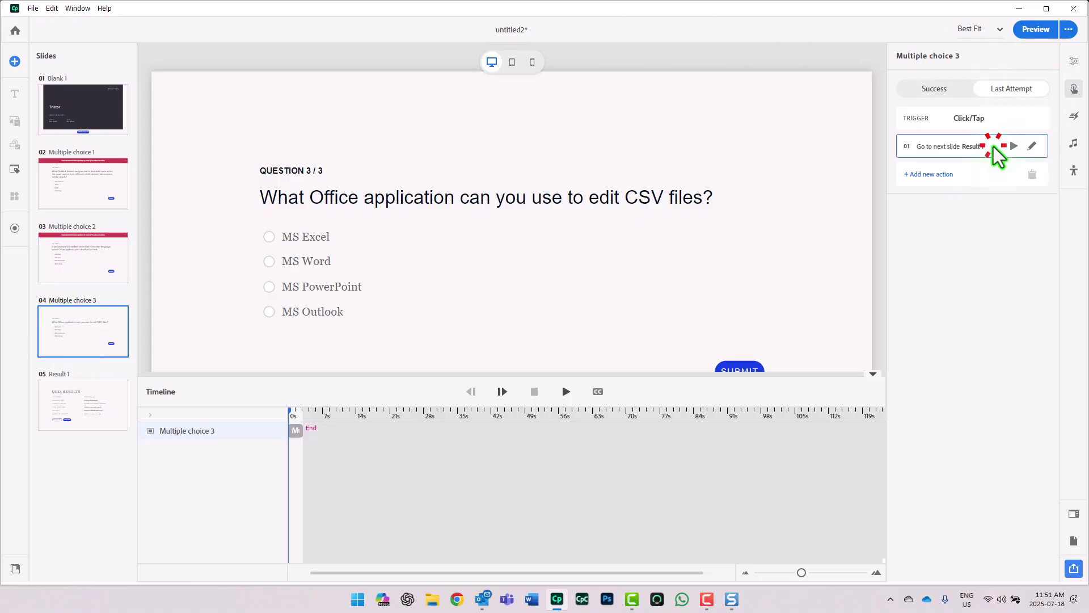
pyautogui.click(983, 175)
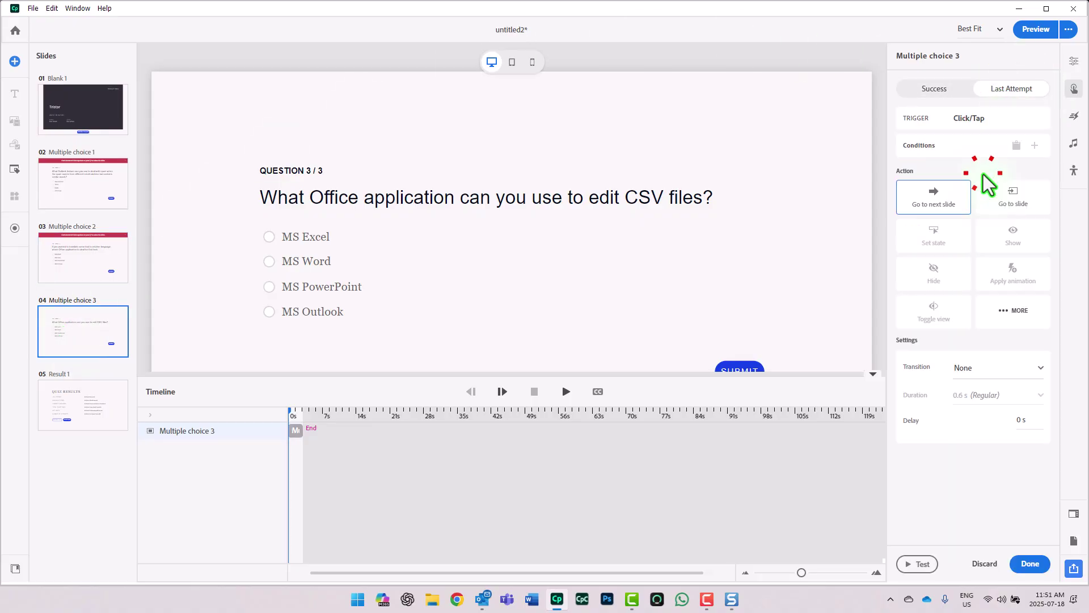
pyautogui.click(1016, 323)
pyautogui.click(1048, 504)
pyautogui.click(1014, 477)
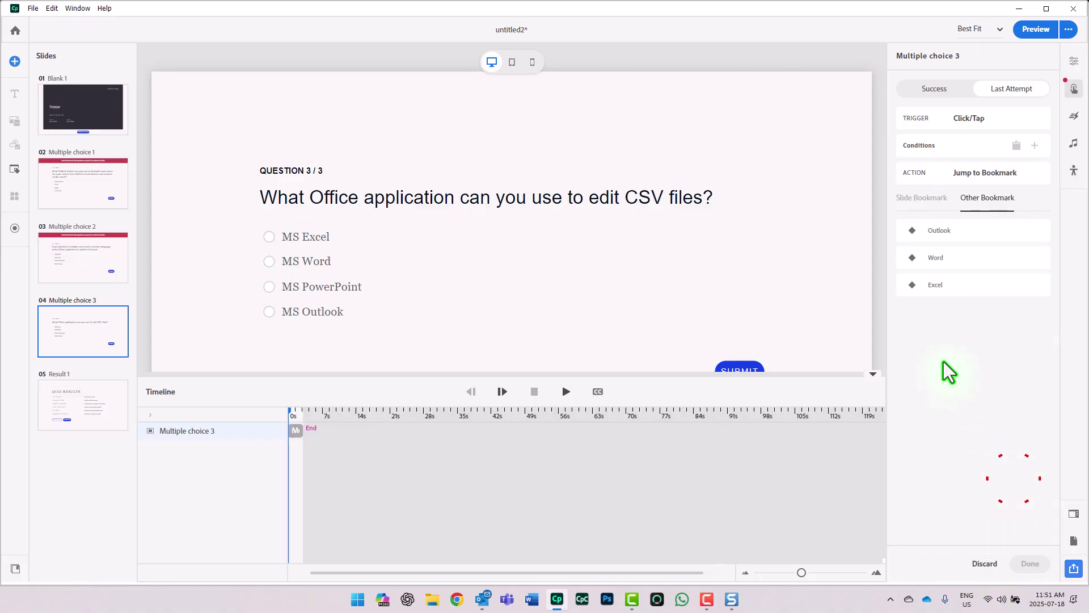
pyautogui.click(961, 289)
pyautogui.click(1030, 563)
# Add a Slide Enter interaction to the video slide with the condition that system variable Quiz.InScope is equal to True.
pyautogui.click(116, 117)
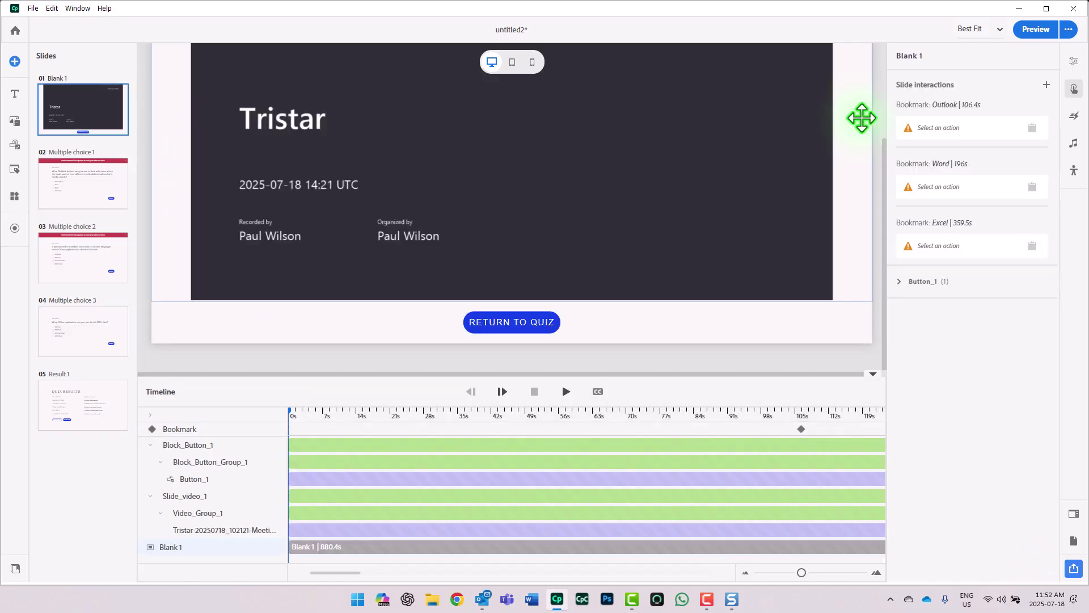
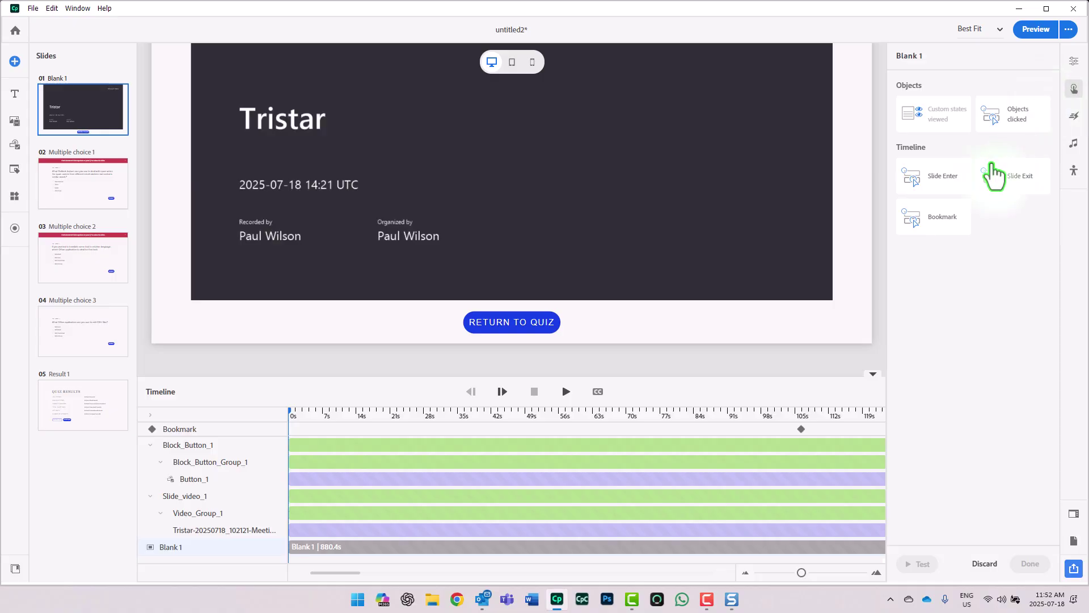
pyautogui.click(932, 178)
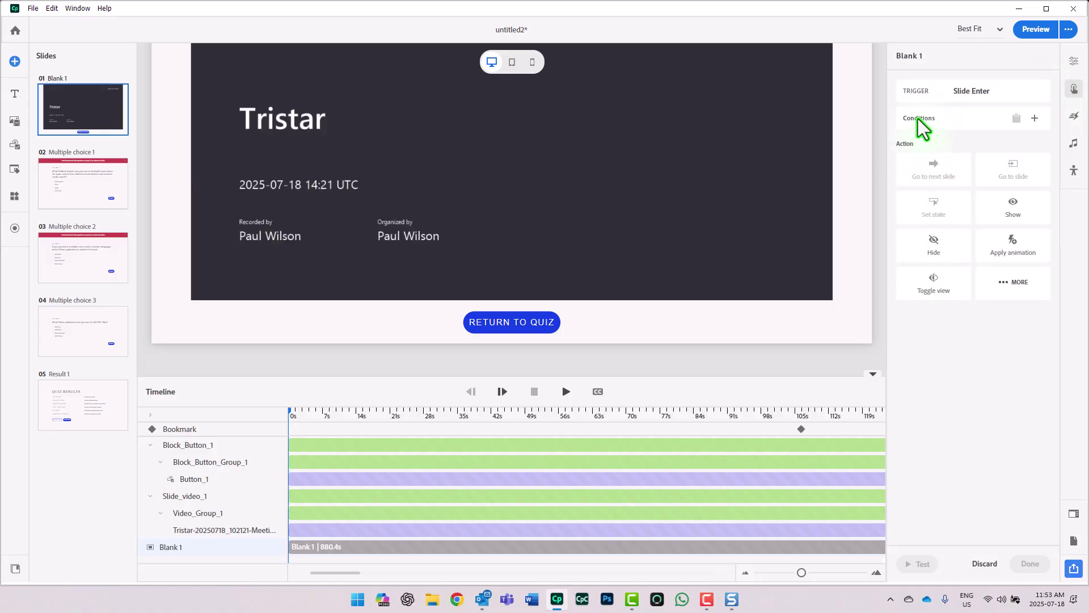
pyautogui.click(1035, 118)
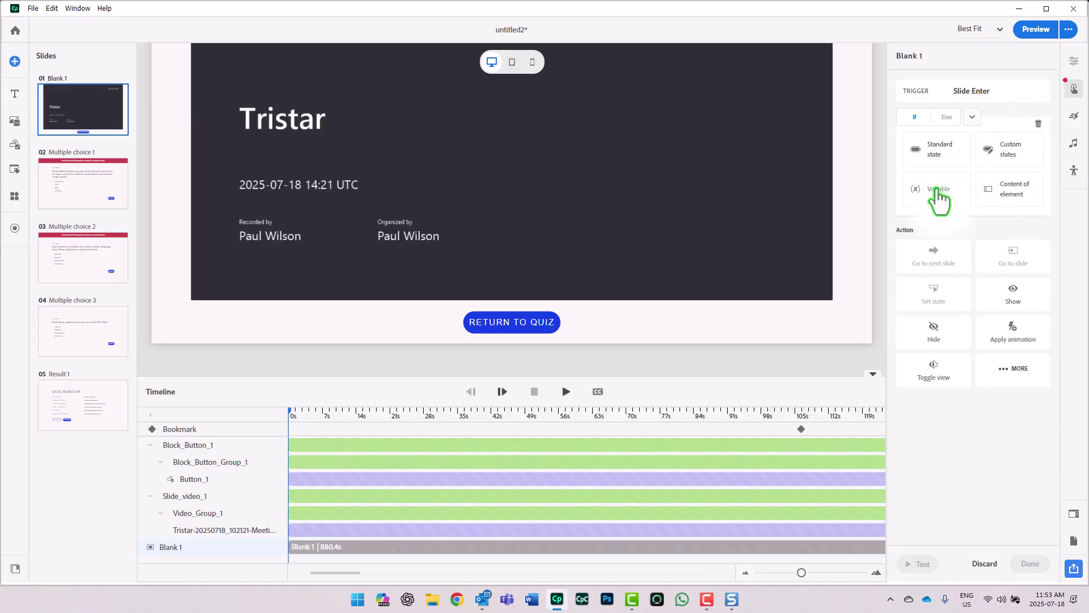
pyautogui.click(936, 190)
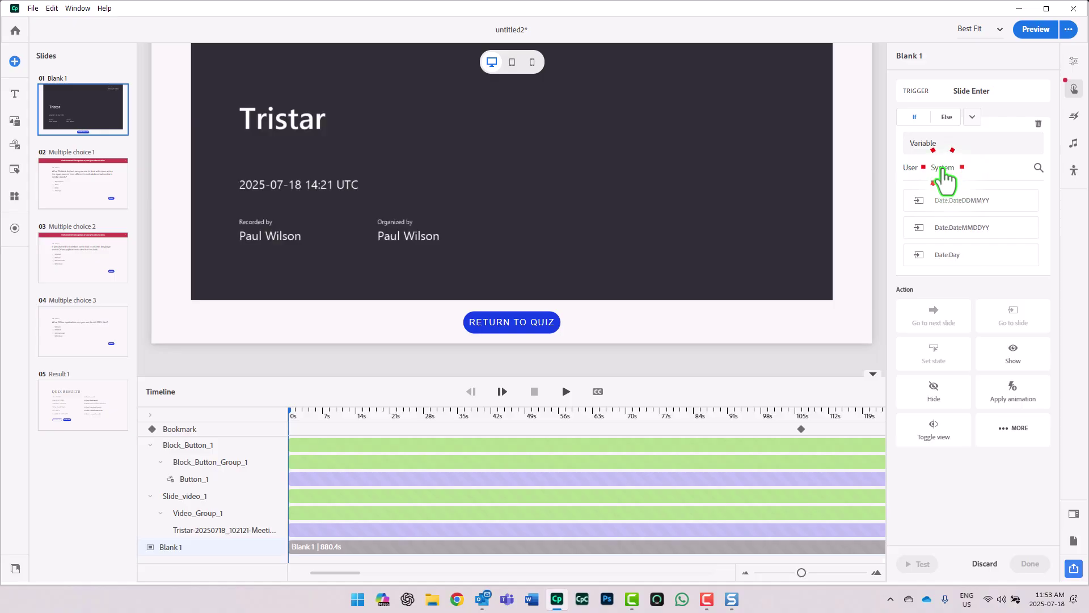
pyautogui.click(943, 167)
pyautogui.scroll(-3, 1007, 232)
pyautogui.scroll(-6, 1010, 236)
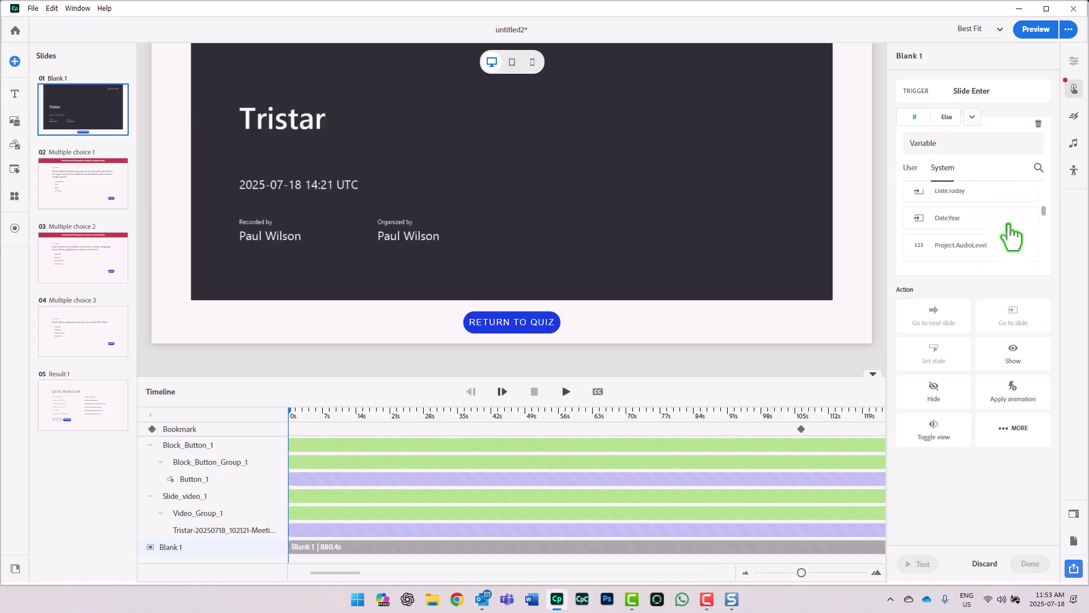
pyautogui.scroll(-4, 1009, 223)
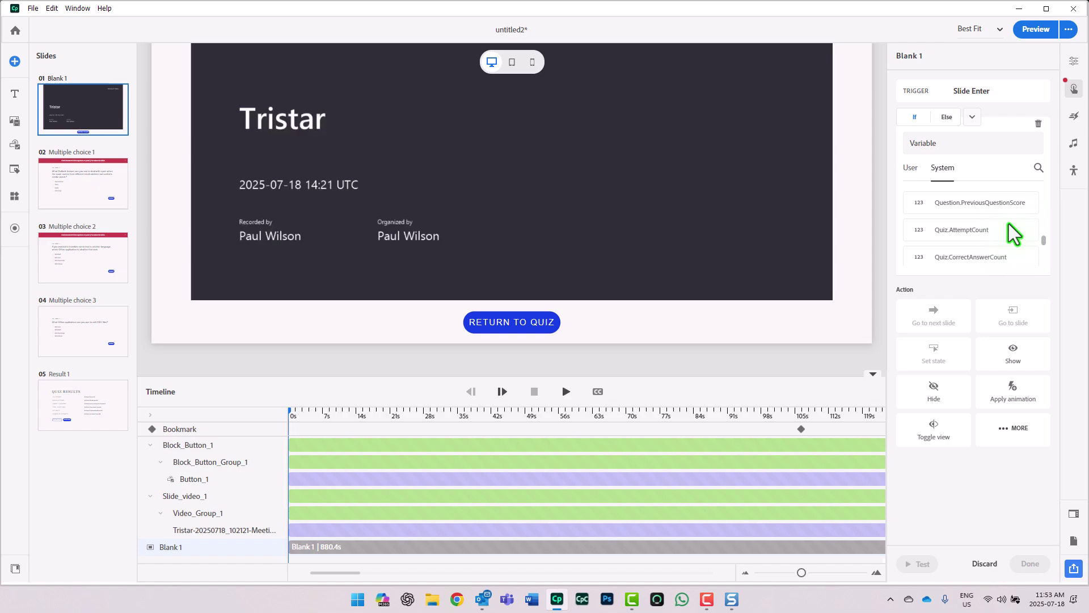
pyautogui.scroll(-2, 1009, 224)
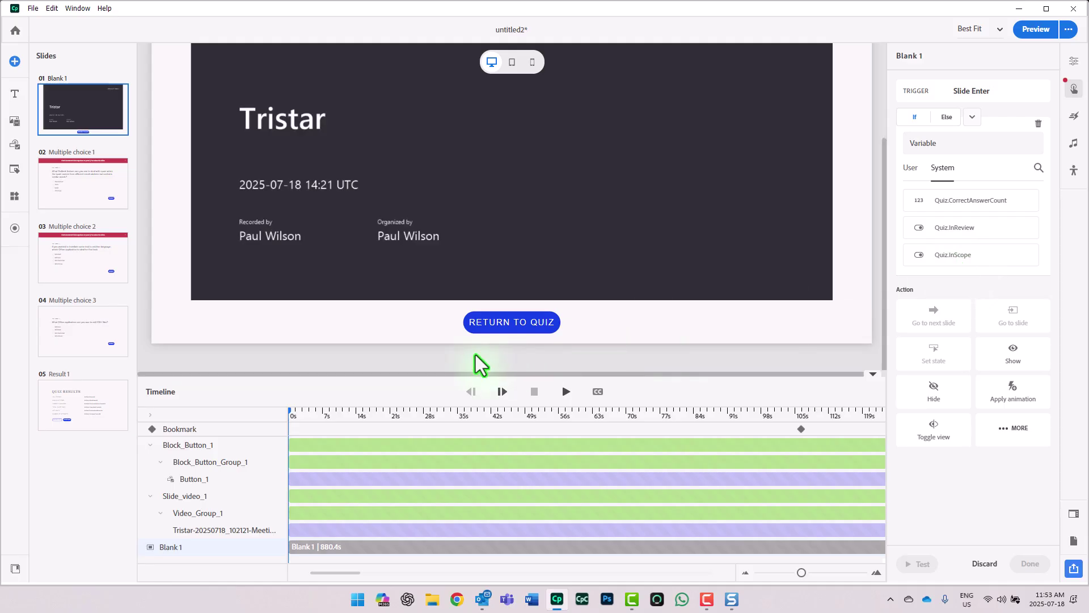
pyautogui.click(953, 257)
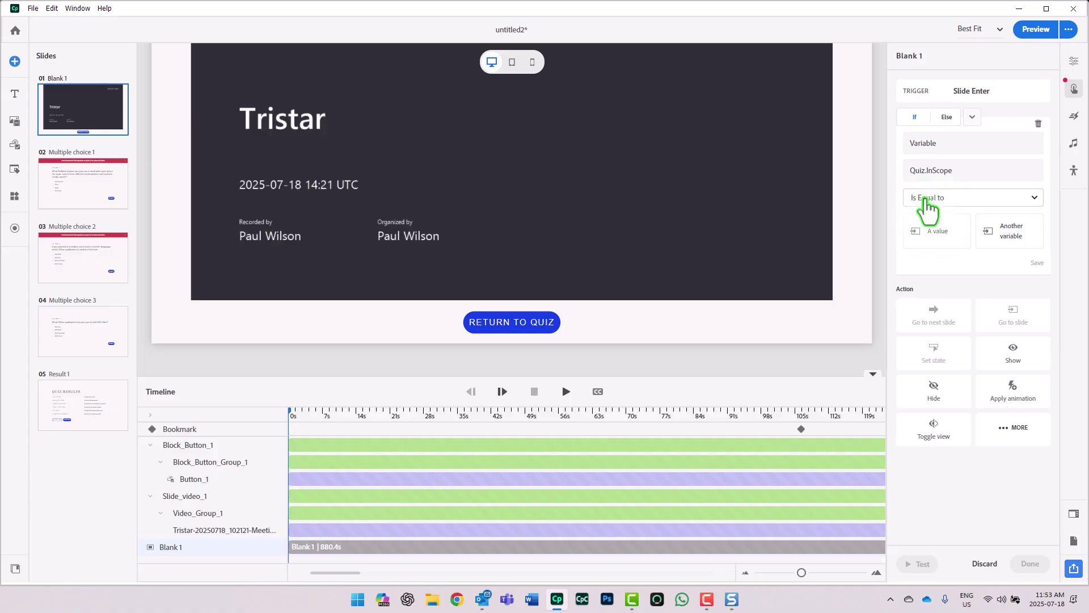
pyautogui.click(936, 231)
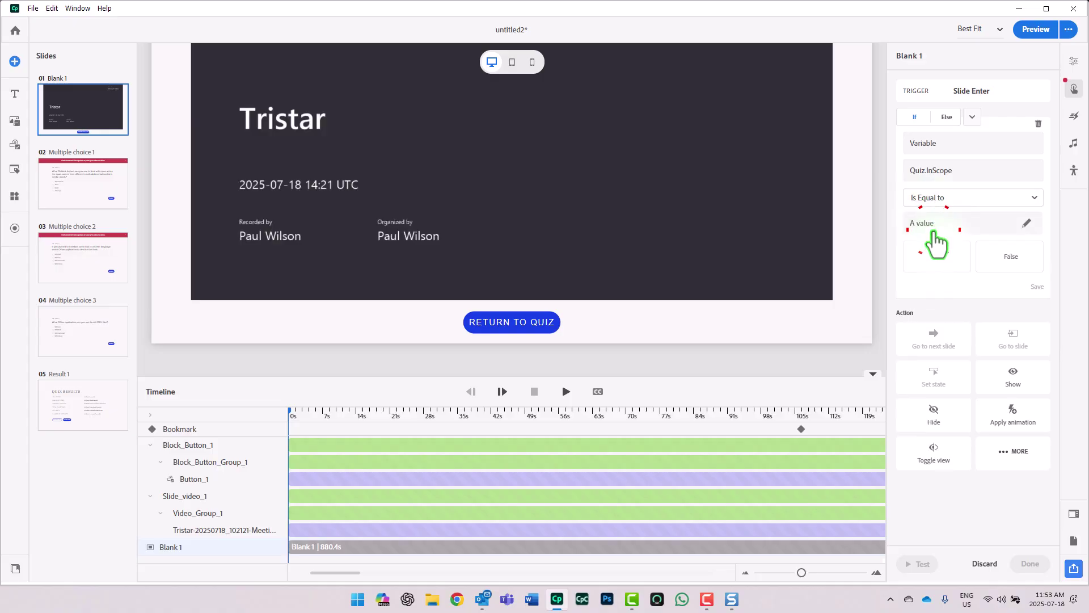
pyautogui.click(938, 274)
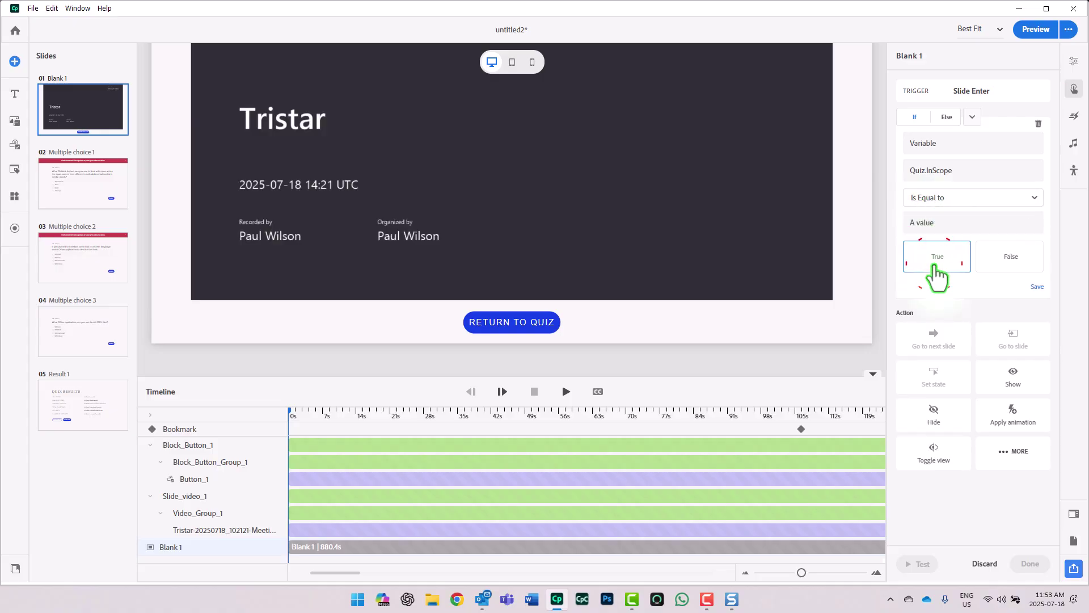
pyautogui.click(1038, 288)
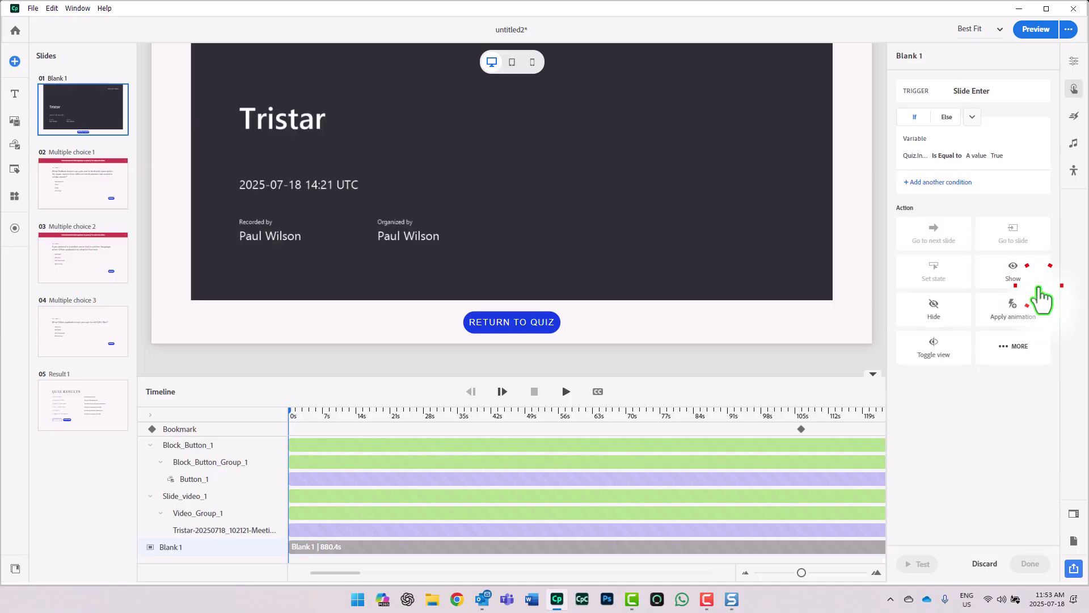
# Make the If branch show the content section Block_Button_1, which holds the Return to Quiz button.
pyautogui.click(1012, 276)
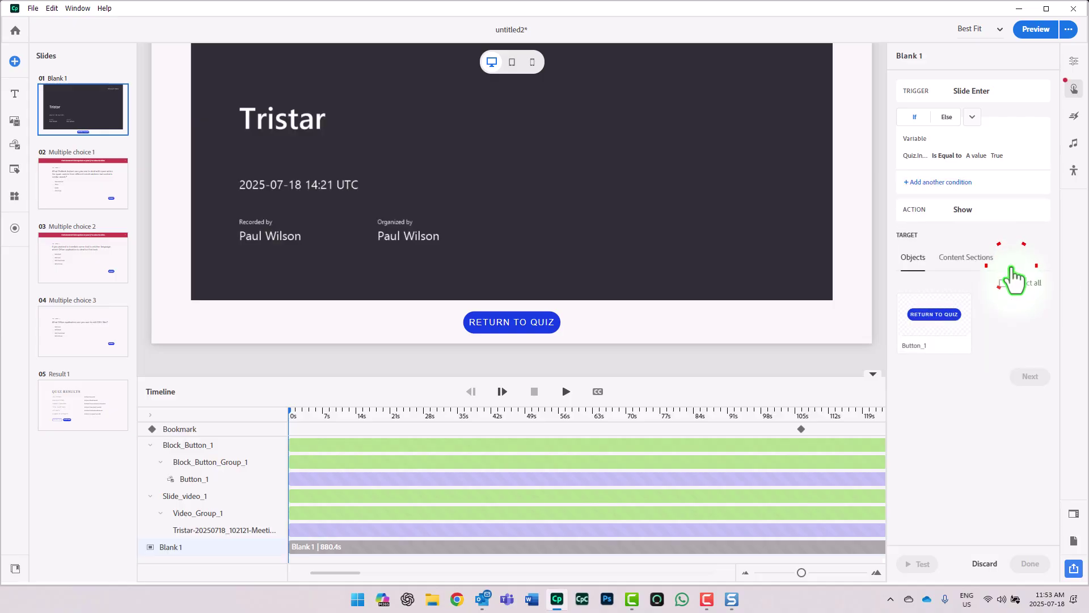
pyautogui.click(957, 261)
pyautogui.click(1010, 316)
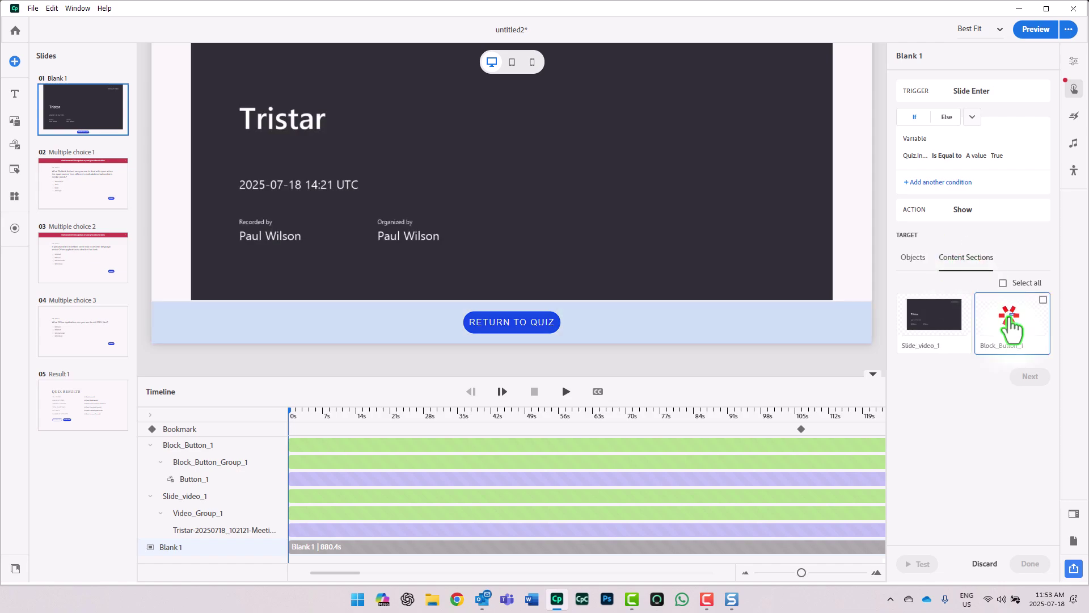
pyautogui.click(1029, 377)
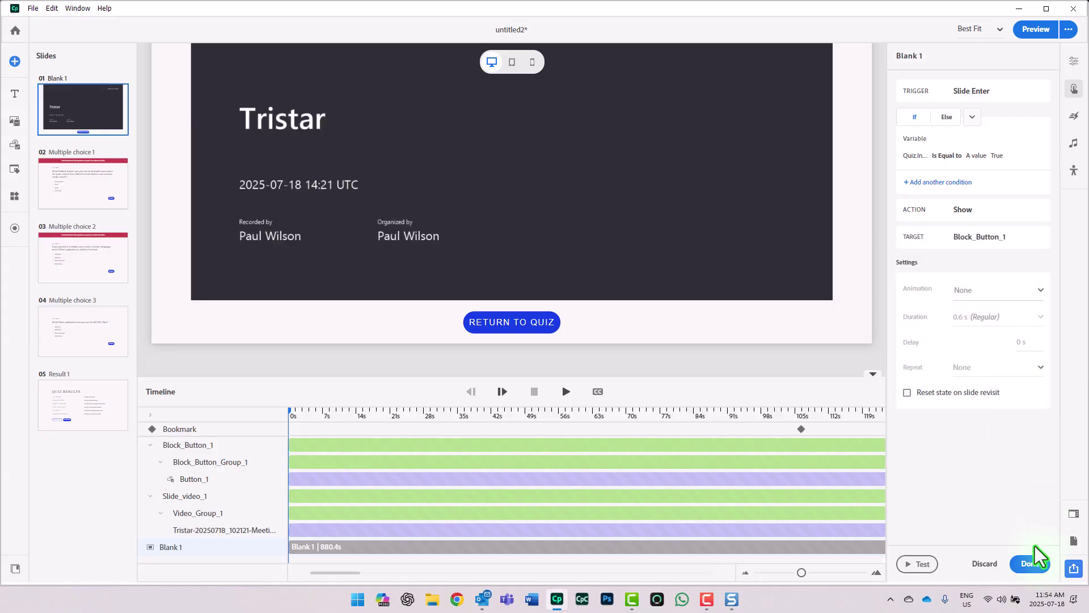
pyautogui.click(1032, 563)
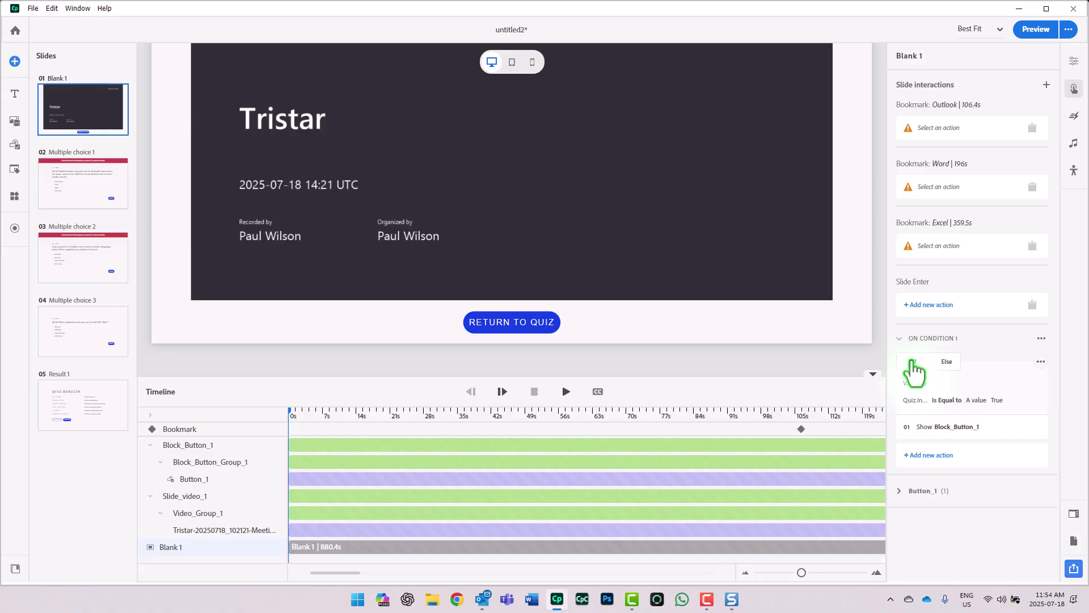
# Make the Else branch of the Slide Enter condition hide the content section Block_Button_1.
pyautogui.click(947, 365)
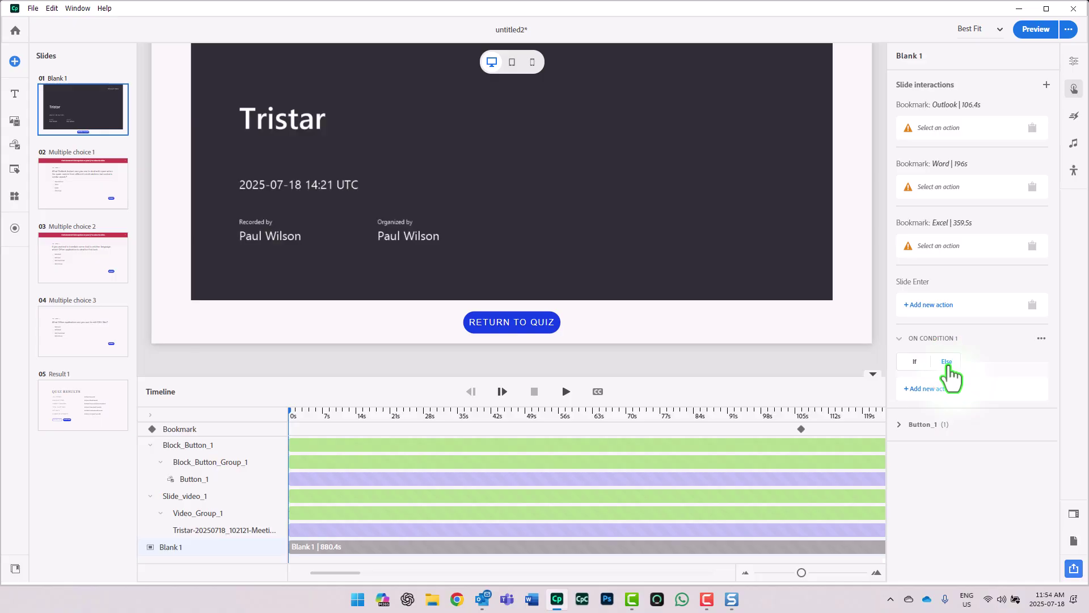
pyautogui.click(926, 391)
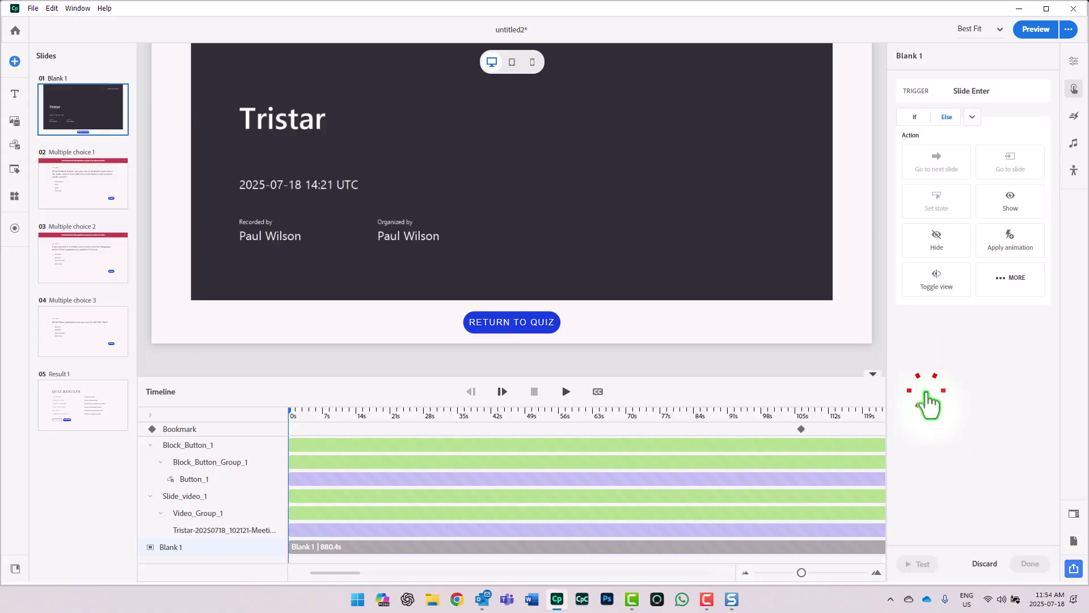
pyautogui.click(938, 236)
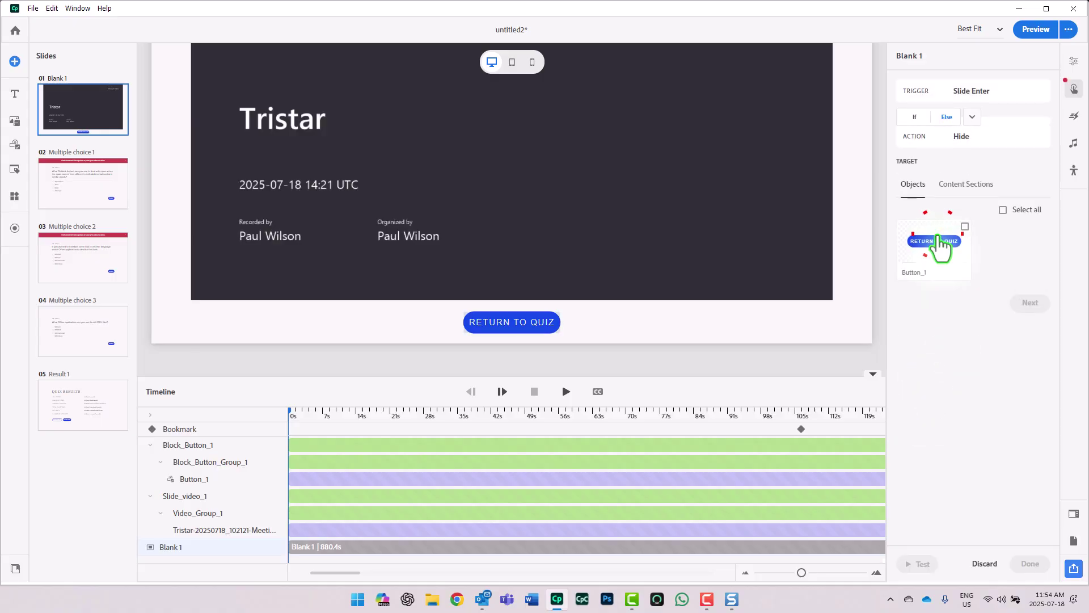
pyautogui.click(971, 185)
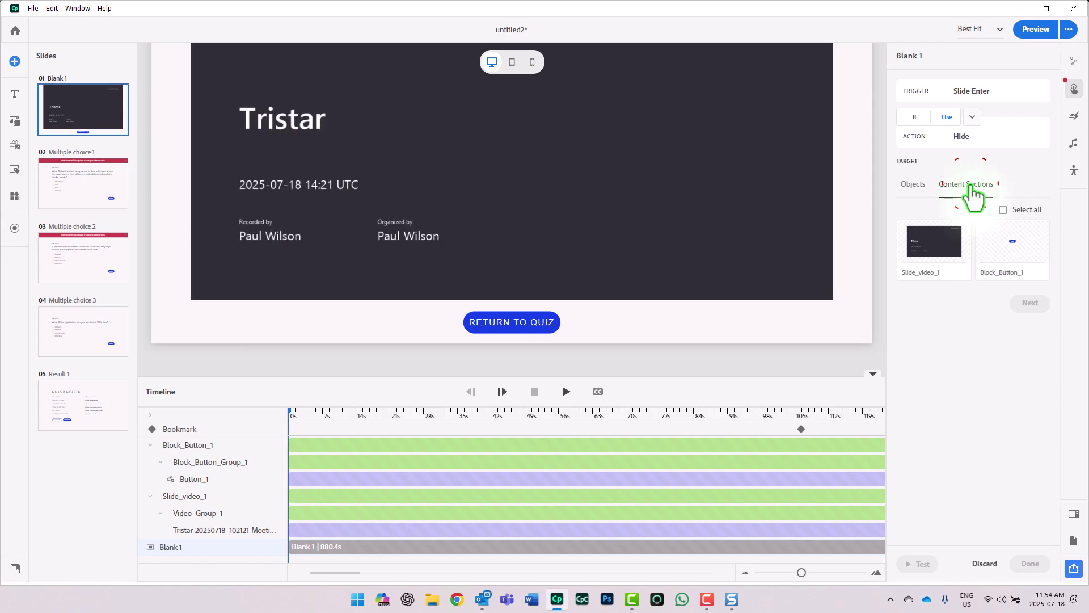
pyautogui.click(998, 245)
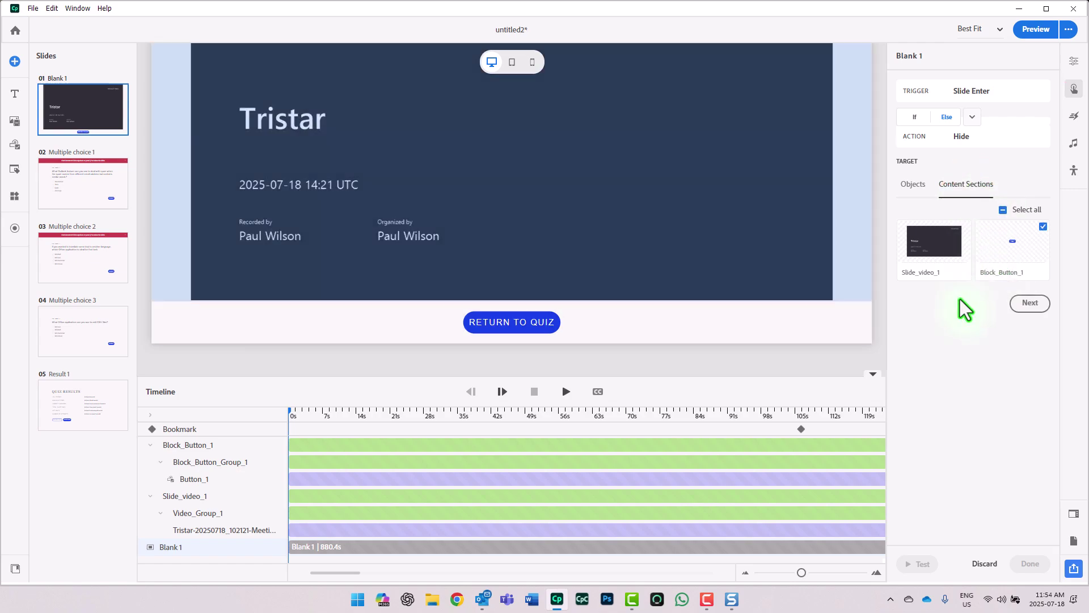
pyautogui.click(1030, 303)
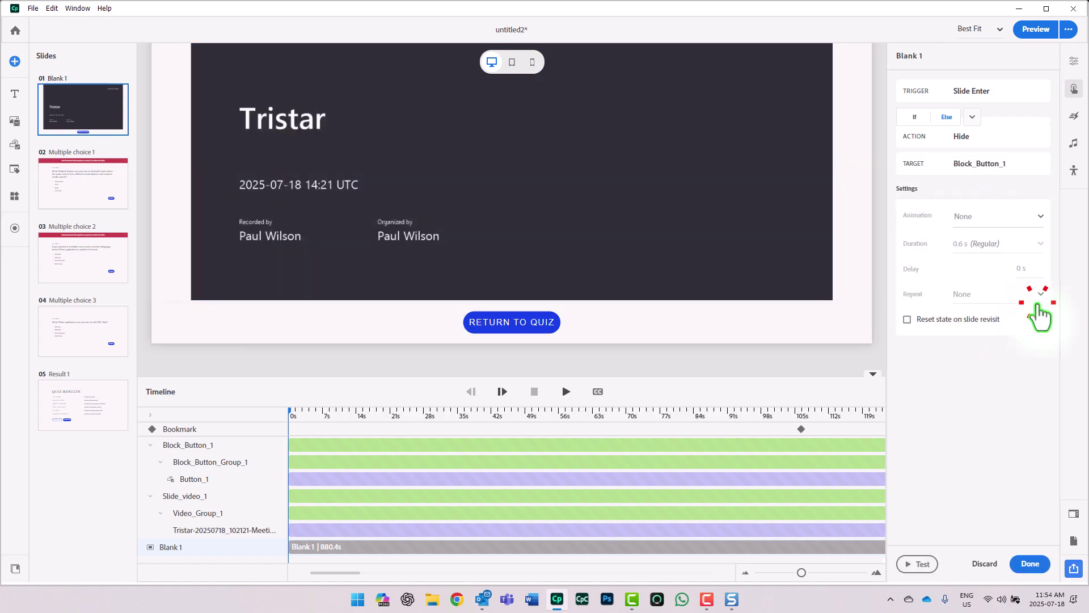
pyautogui.click(1031, 565)
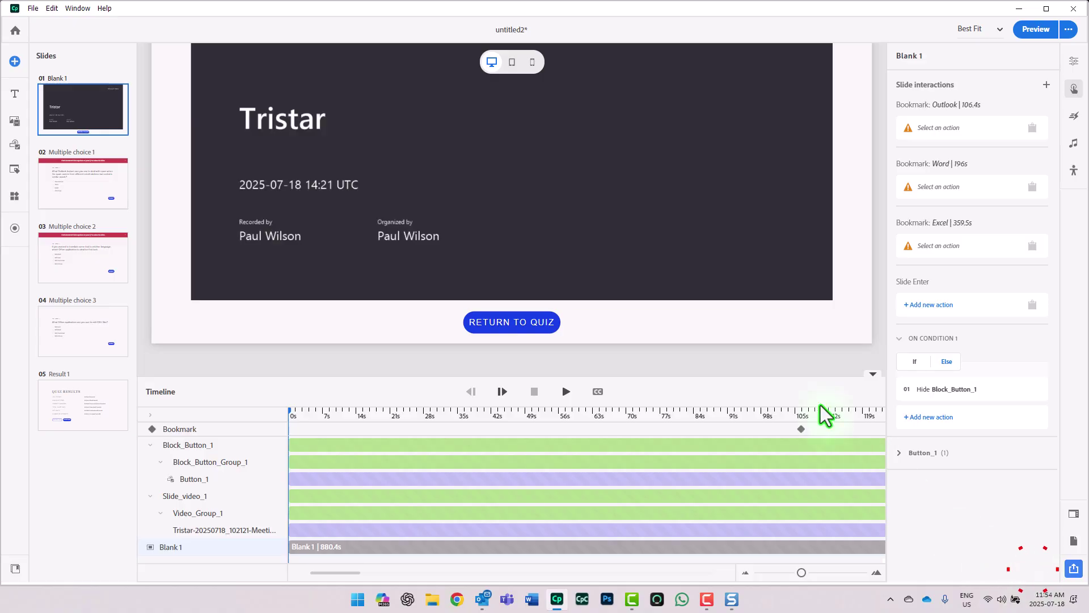
# Preview the project starting from the video slide.
pyautogui.click(1035, 30)
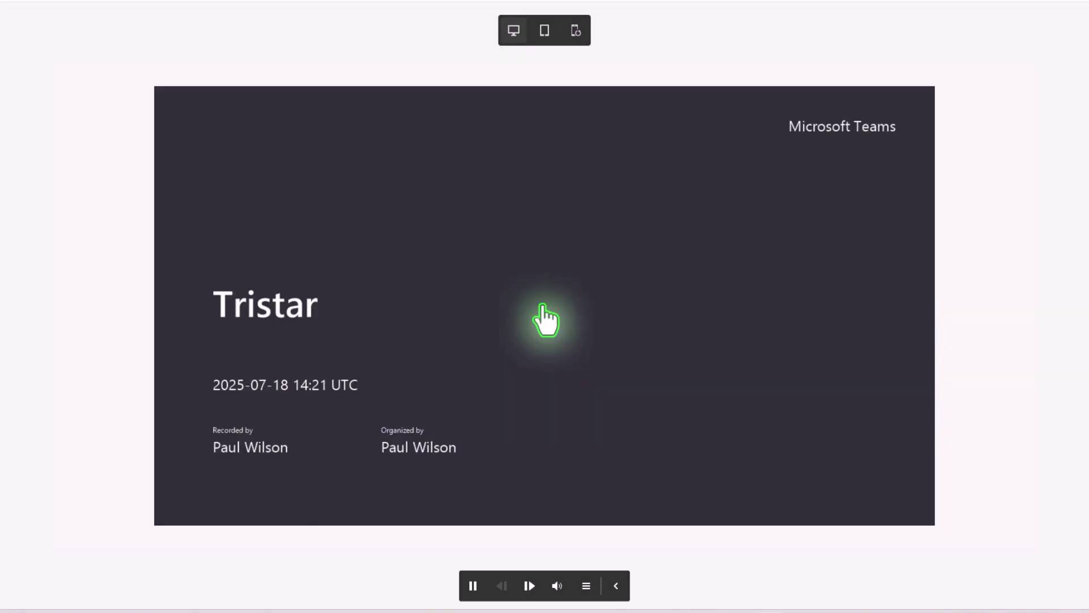